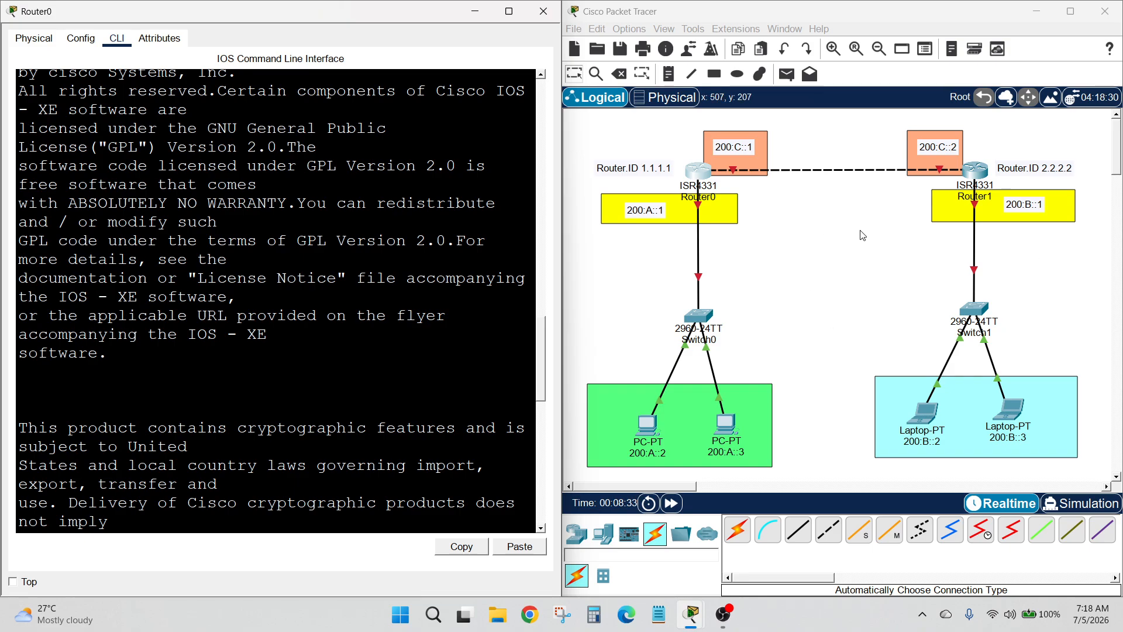
Close the Router0 window and maximize the topology workspace to look over the PC and laptop networks
left_click(853, 253)
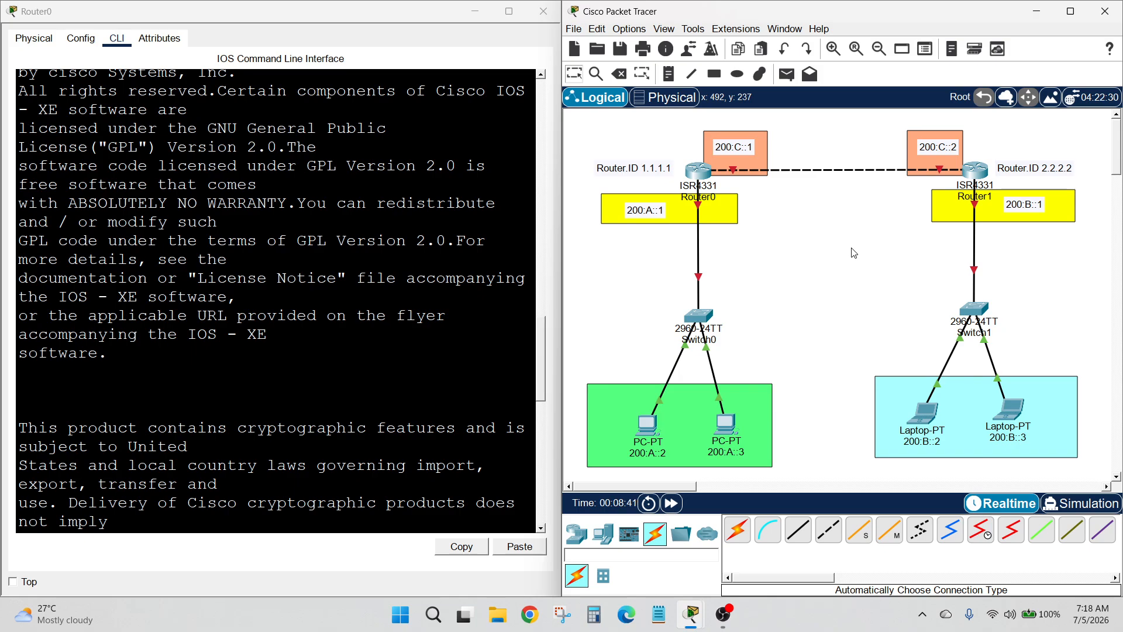
left_click(543, 11)
left_click(1072, 13)
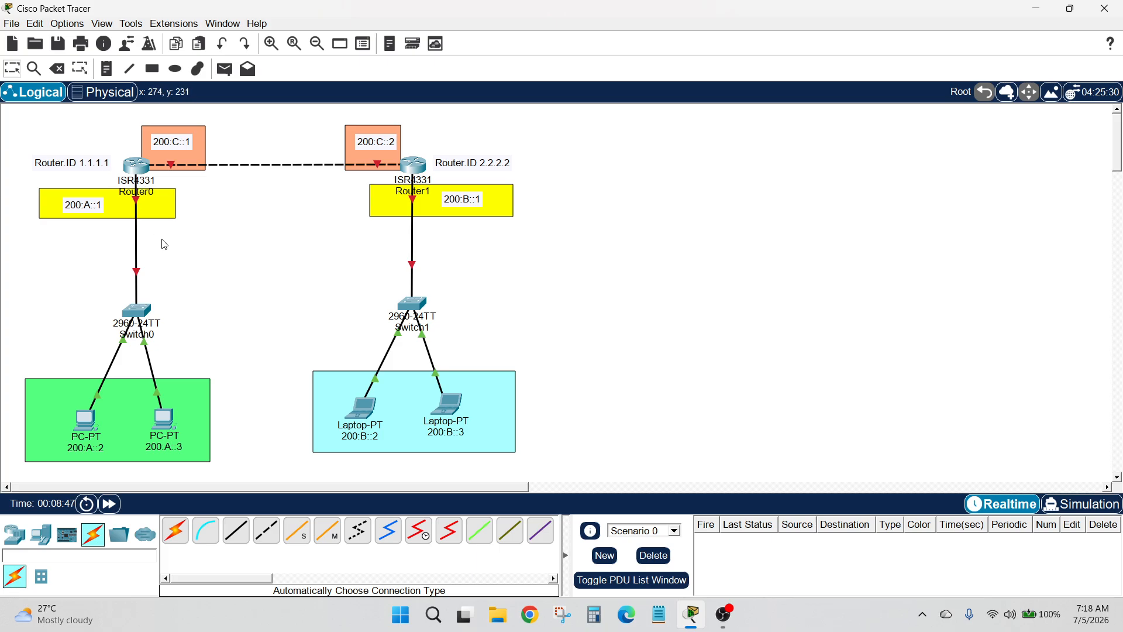
left_click_drag(57, 340, 180, 501)
left_click_drag(287, 323, 534, 451)
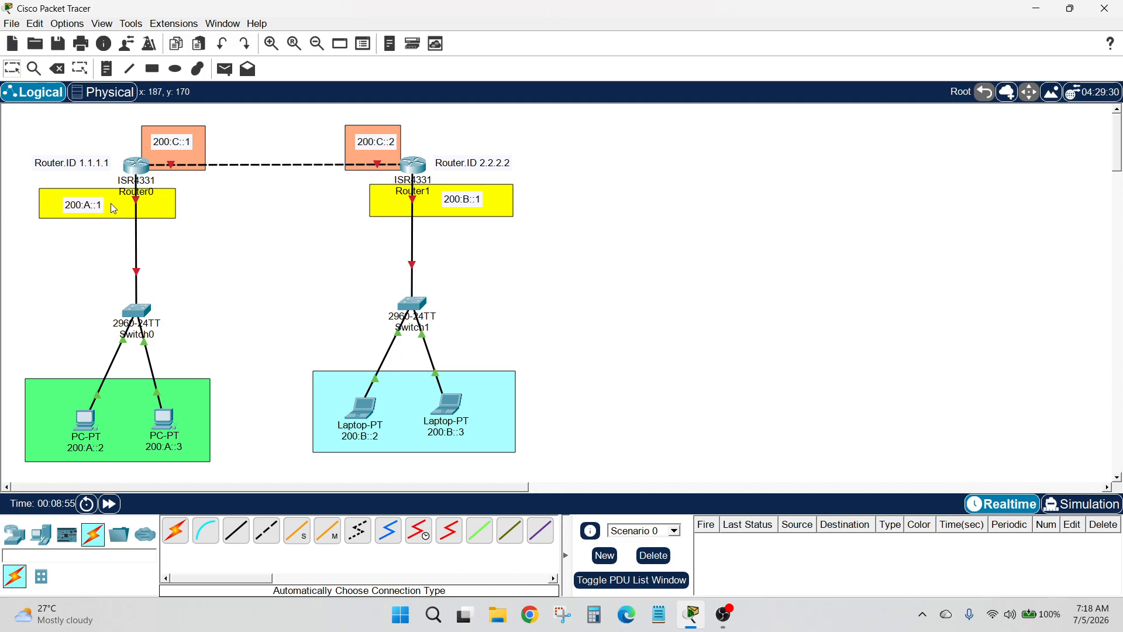
Assign the static IPv6 address 200:a::2 with prefix length 64 to the PC labelled 200:A::2
left_click(80, 421)
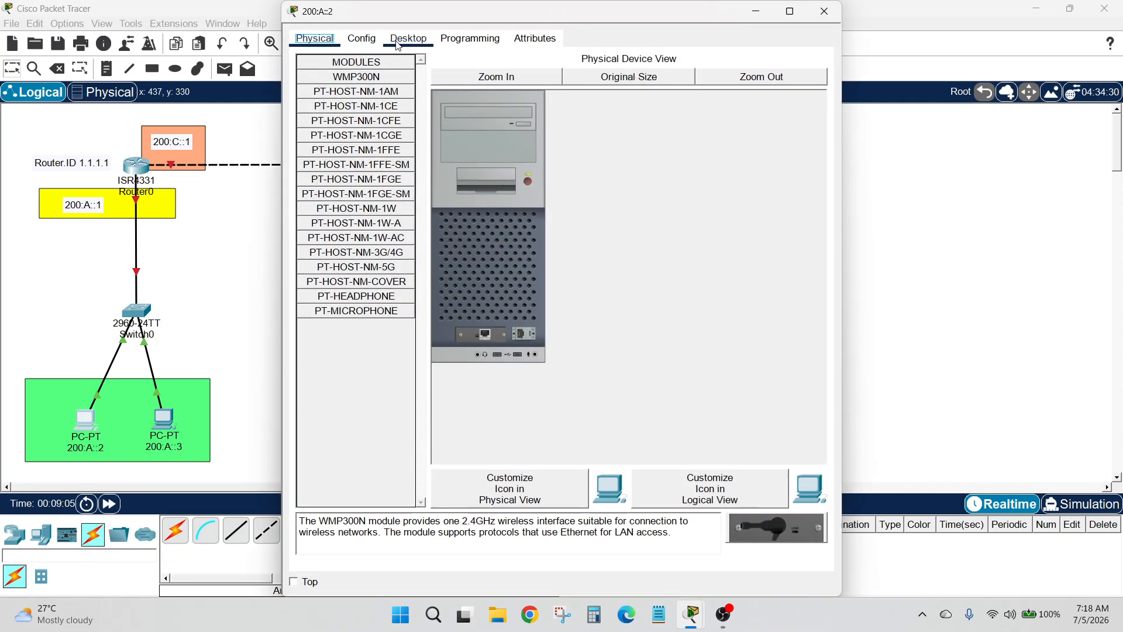
left_click(397, 40)
left_click(350, 107)
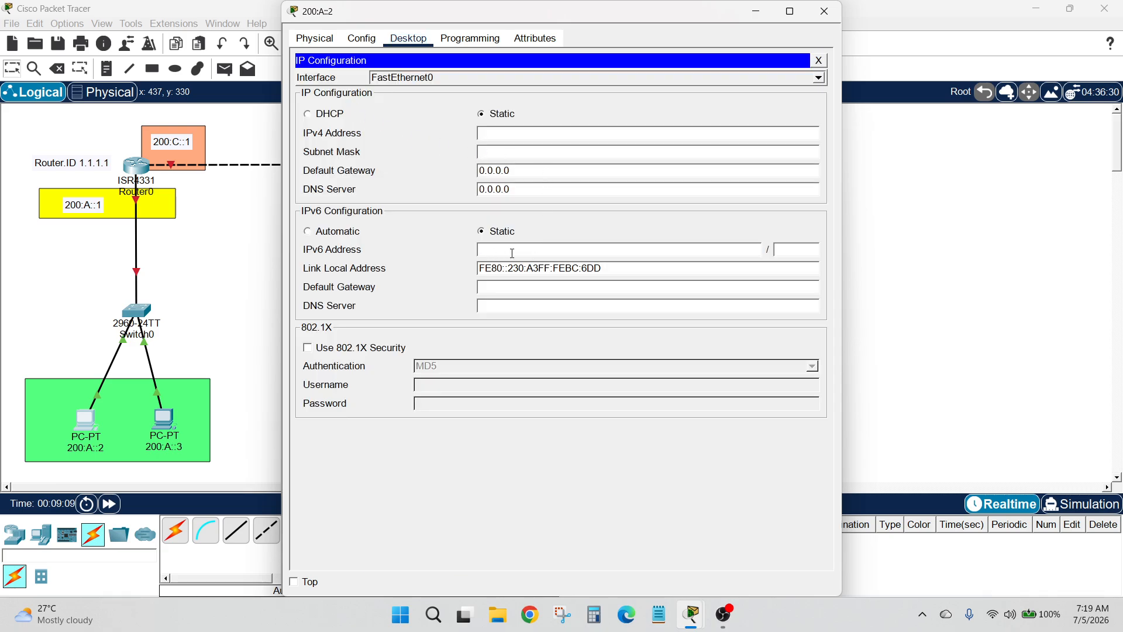
type("200:a::2")
left_click(798, 255)
type("64")
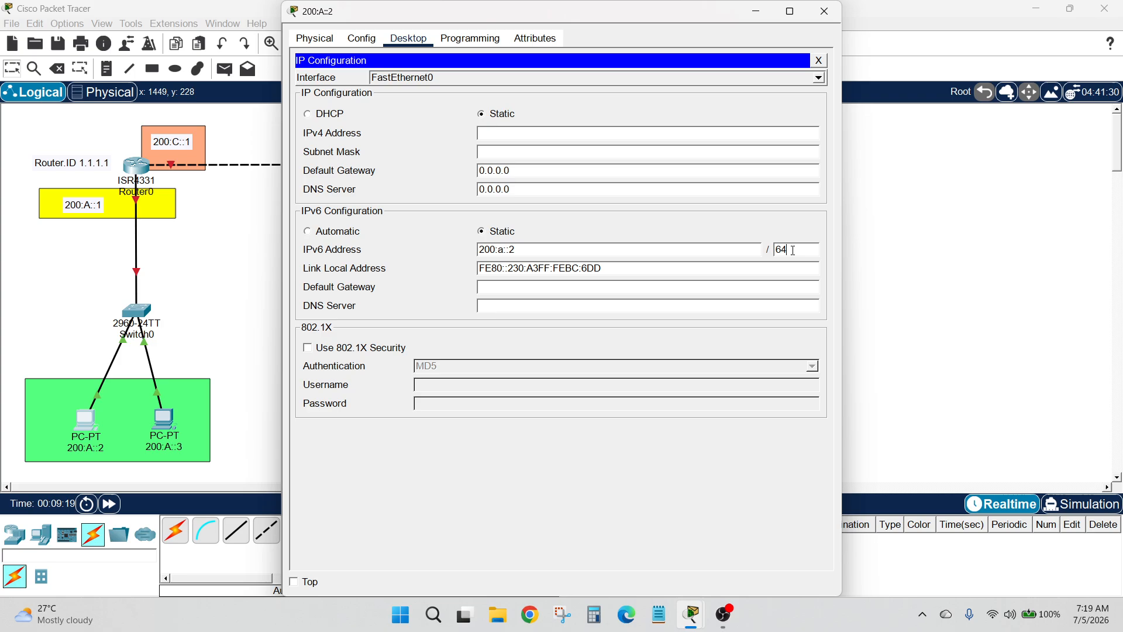
Set the PC's IPv6 default gateway to 200:a::1, copy that address and close the PC's window
left_click(498, 286)
type("200:a::1")
left_click_drag(516, 287, 473, 293)
key("ctrl+c")
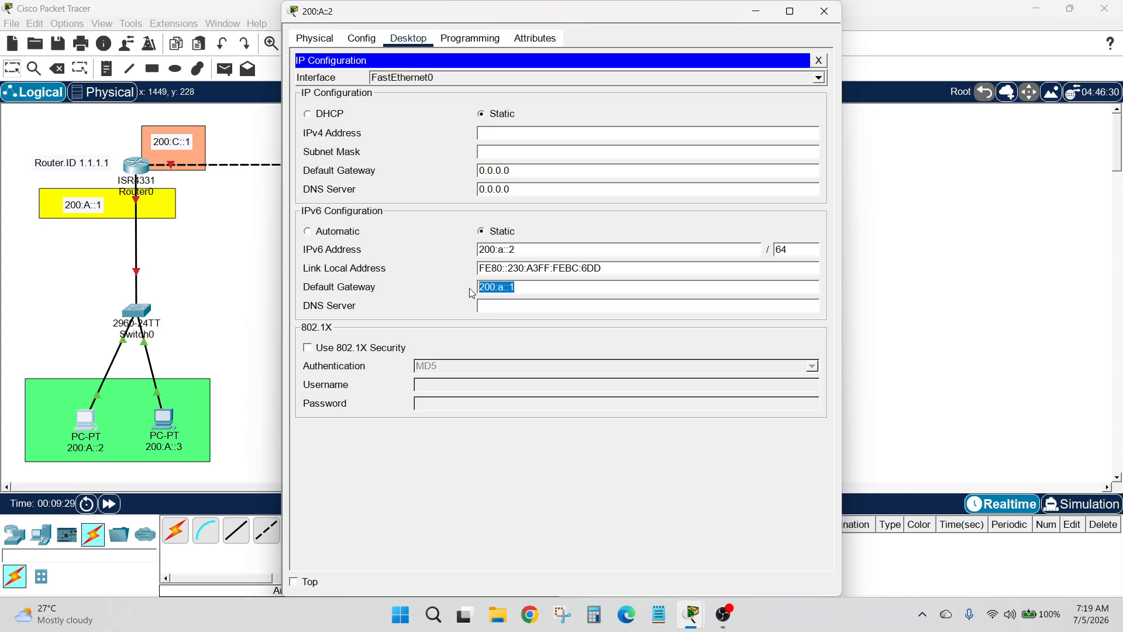
left_click(825, 11)
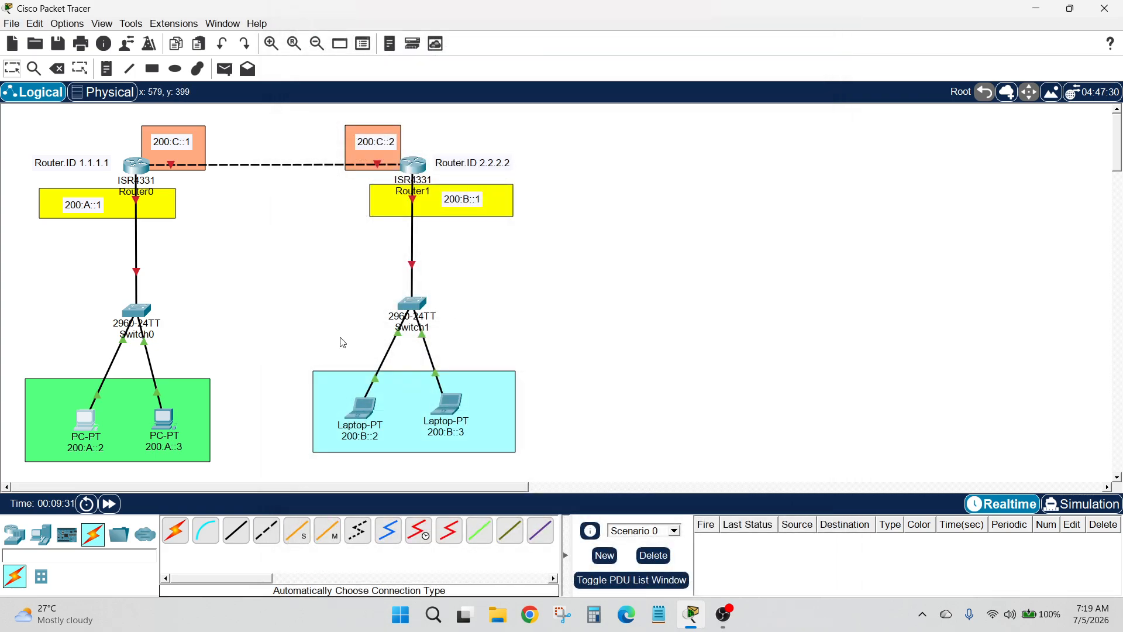
Configure the PC labelled 200:A::3 with static IPv6 address 200:a::3/64 and default gateway 200:a::1
left_click(160, 428)
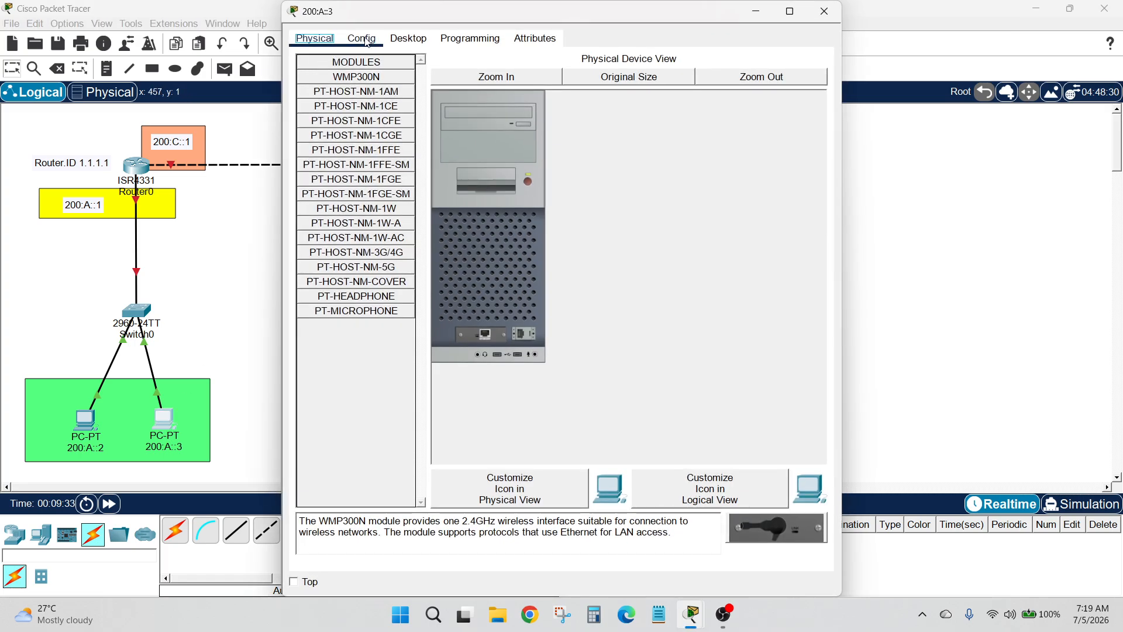
left_click(408, 38)
left_click(343, 105)
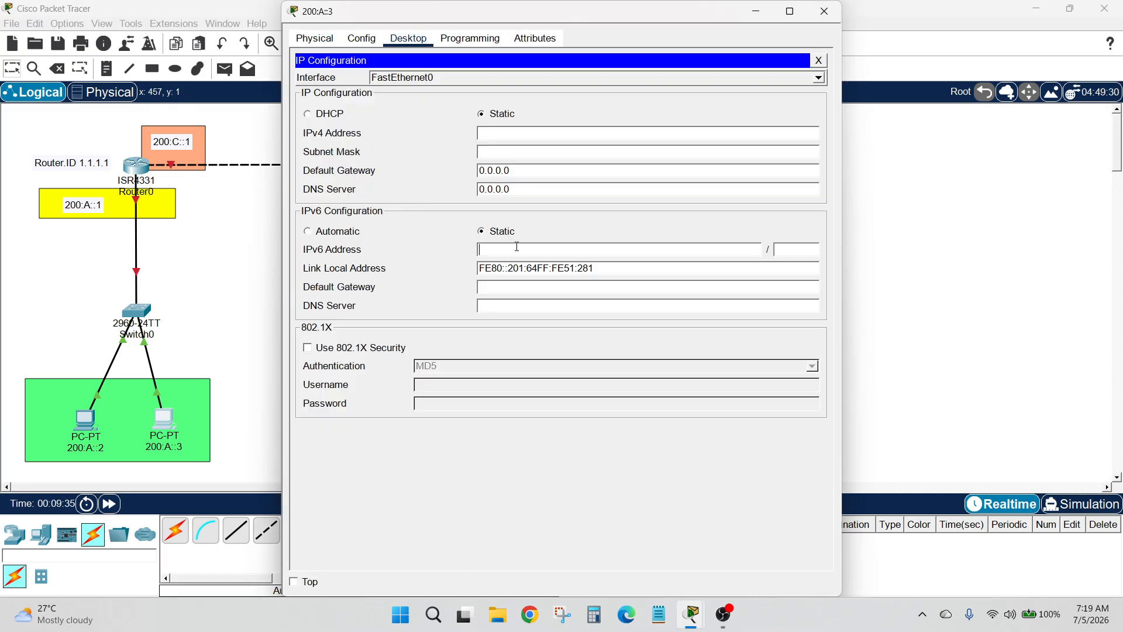
left_click(517, 249)
key("ctrl+v")
key("BackSpace")
type("3")
left_click(523, 287)
key("ctrl+v")
type("64")
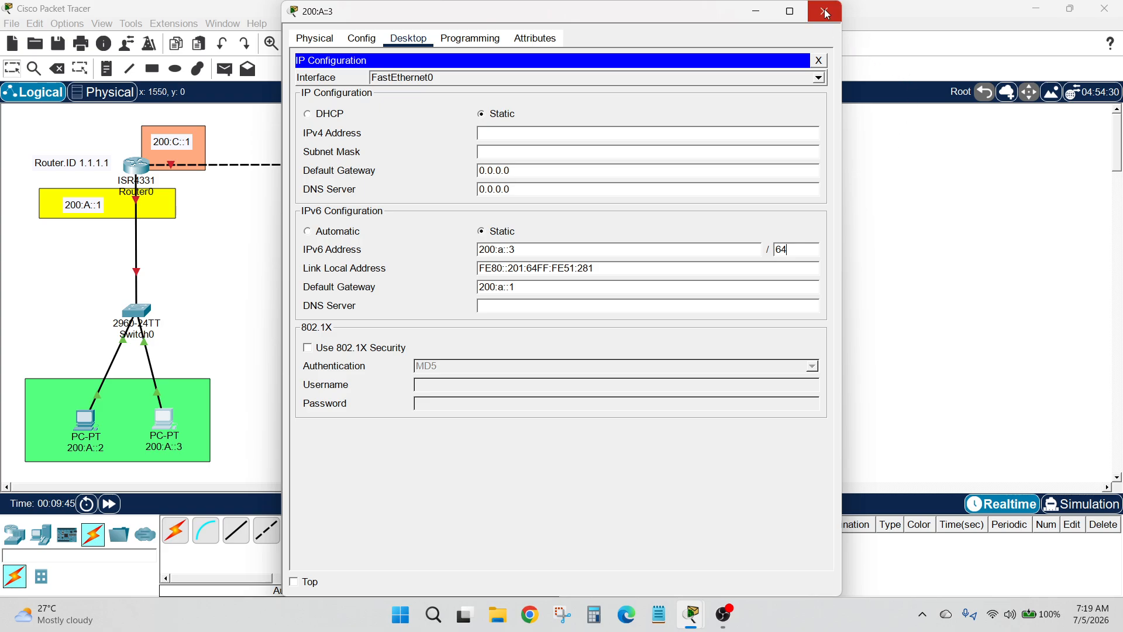
left_click(829, 21)
Assign the static IPv6 address 200:b::2 with prefix length 64 to the laptop labelled 200:B::2
left_click(364, 410)
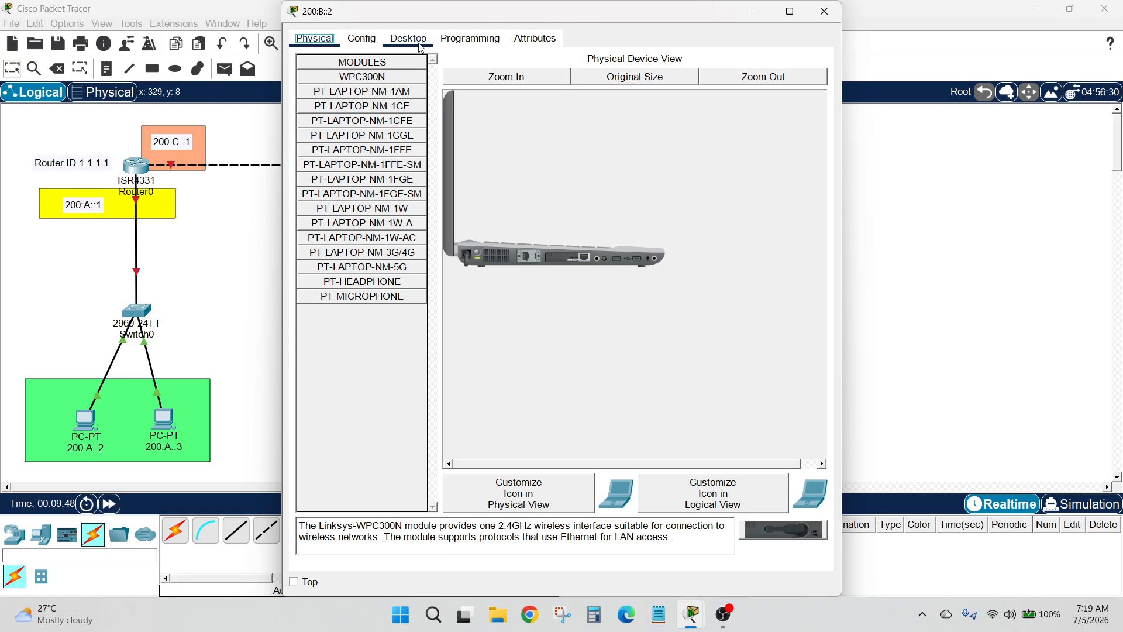
left_click(408, 38)
left_click(352, 108)
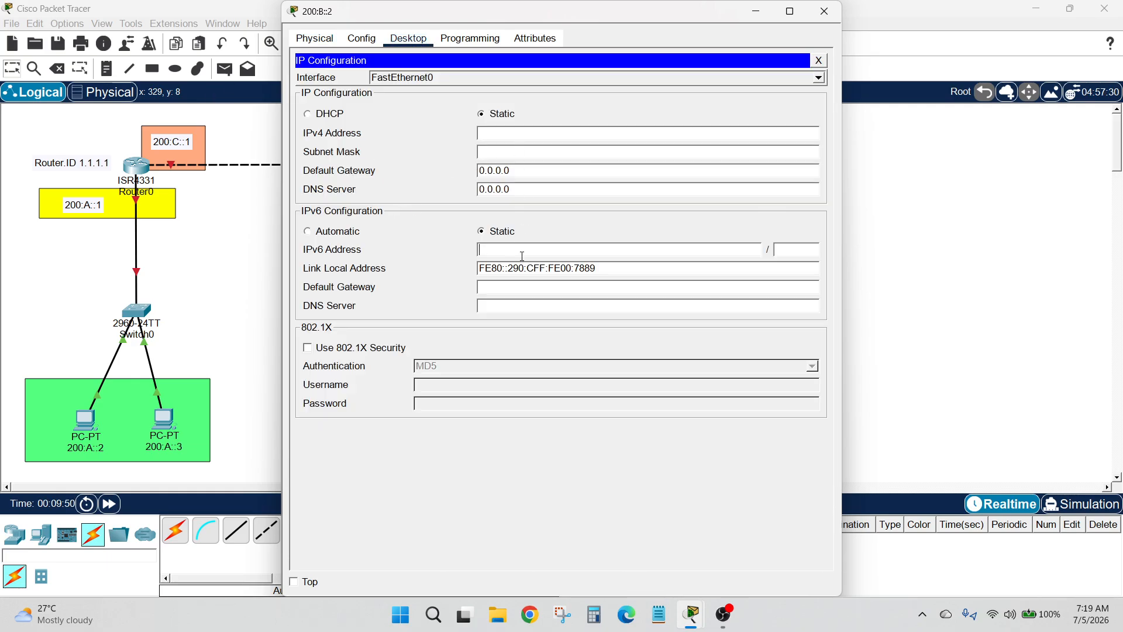
type("200:a::1")
key("BackSpace")
key("BackSpace")
key("BackSpace")
key("BackSpace")
type("b::2")
left_click(798, 249)
type("64")
Set the laptop's IPv6 default gateway to 200:b::1 and close its window
left_click(512, 288)
type("200")
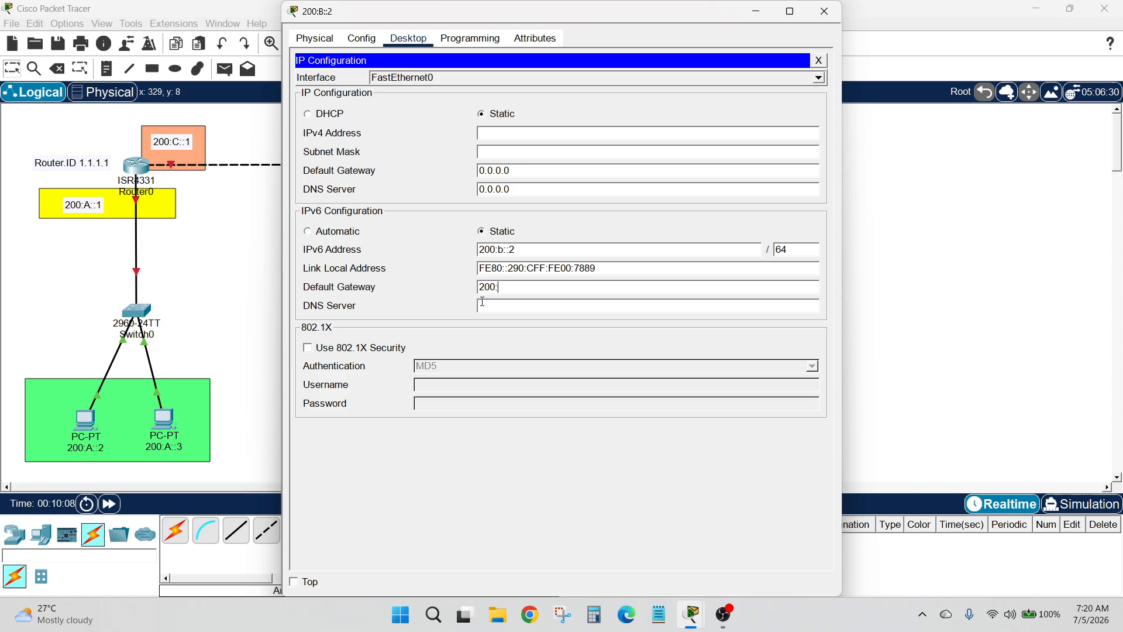
type(":b::1")
left_click_drag(518, 287, 465, 294)
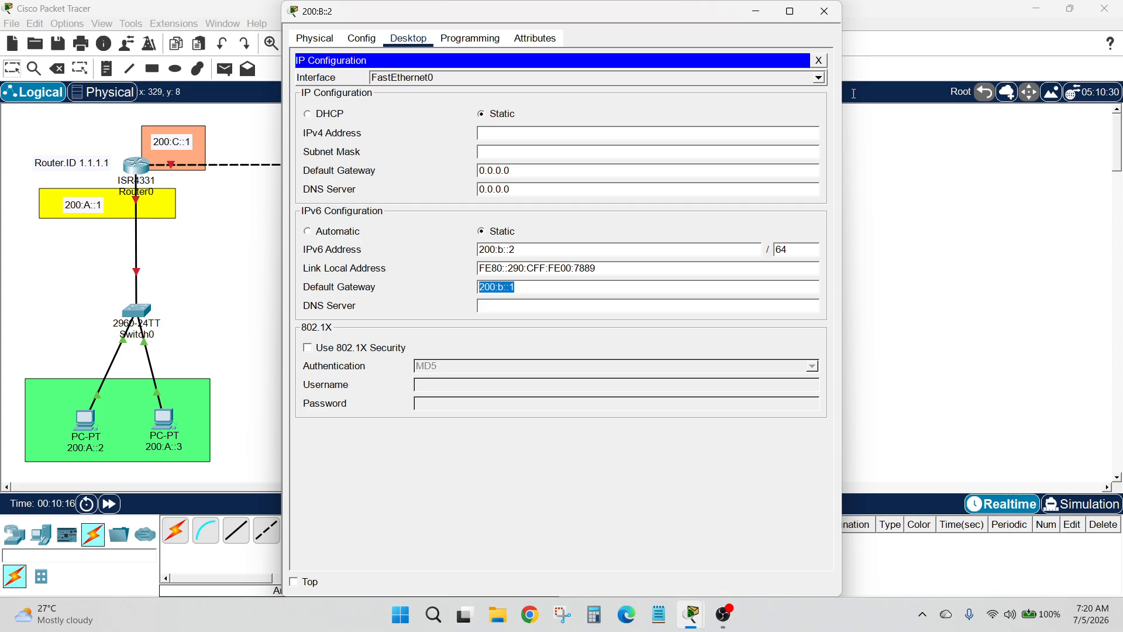
left_click(825, 11)
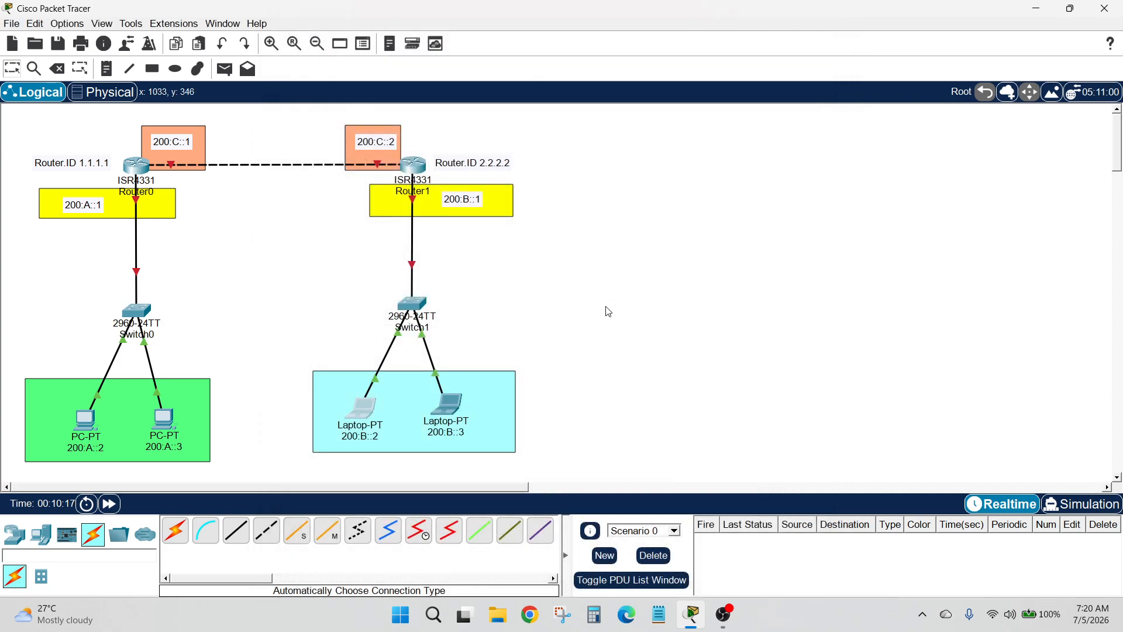
Configure the laptop labelled 200:B::3 with a static IPv6 address, prefix length 64 and default gateway 200:b::1
left_click(448, 403)
left_click(407, 38)
left_click(338, 98)
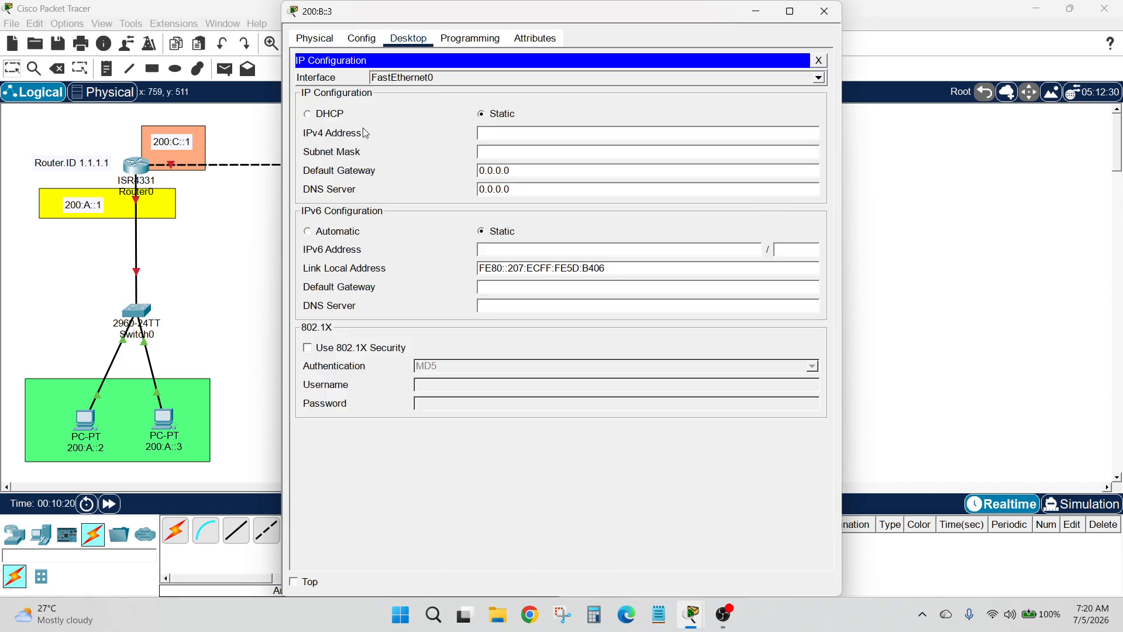
left_click(527, 253)
type("200:b::1")
left_click(805, 247)
type("64200:b::1")
left_click(825, 11)
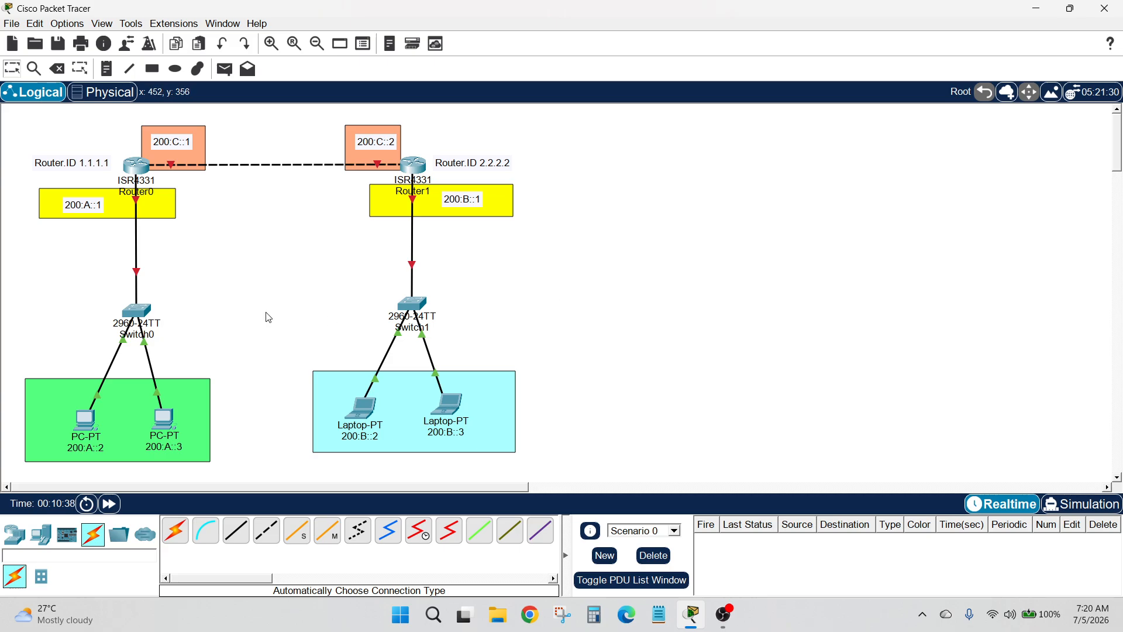
Check the port names on Router0's links and open its command line side by side with the topology
mouse_move(140, 205)
mouse_move(172, 168)
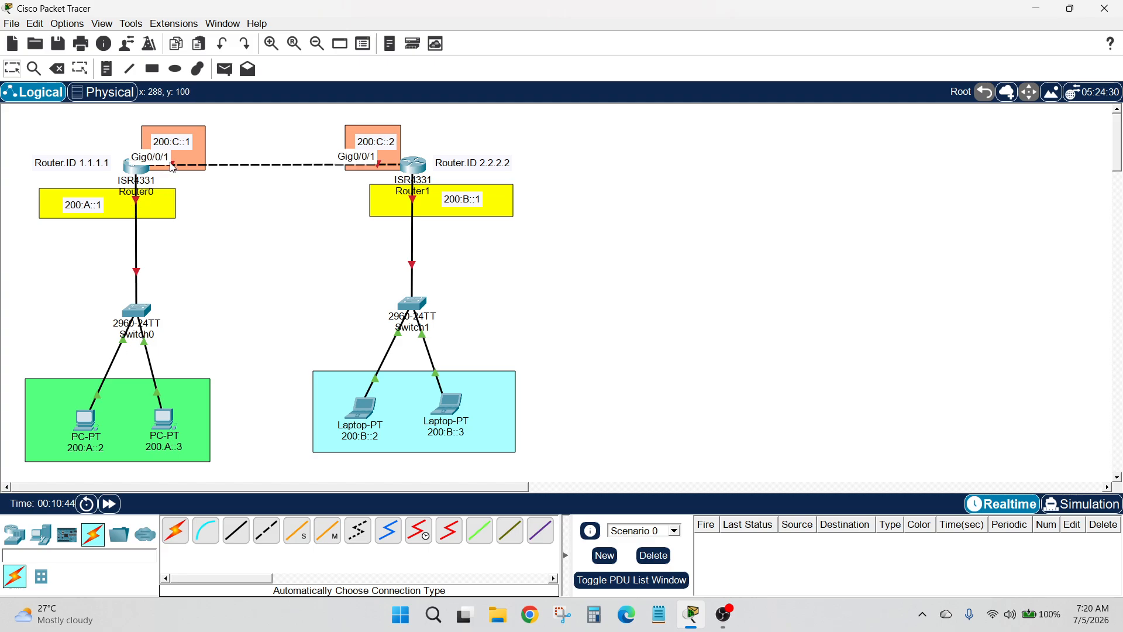
left_click(140, 174)
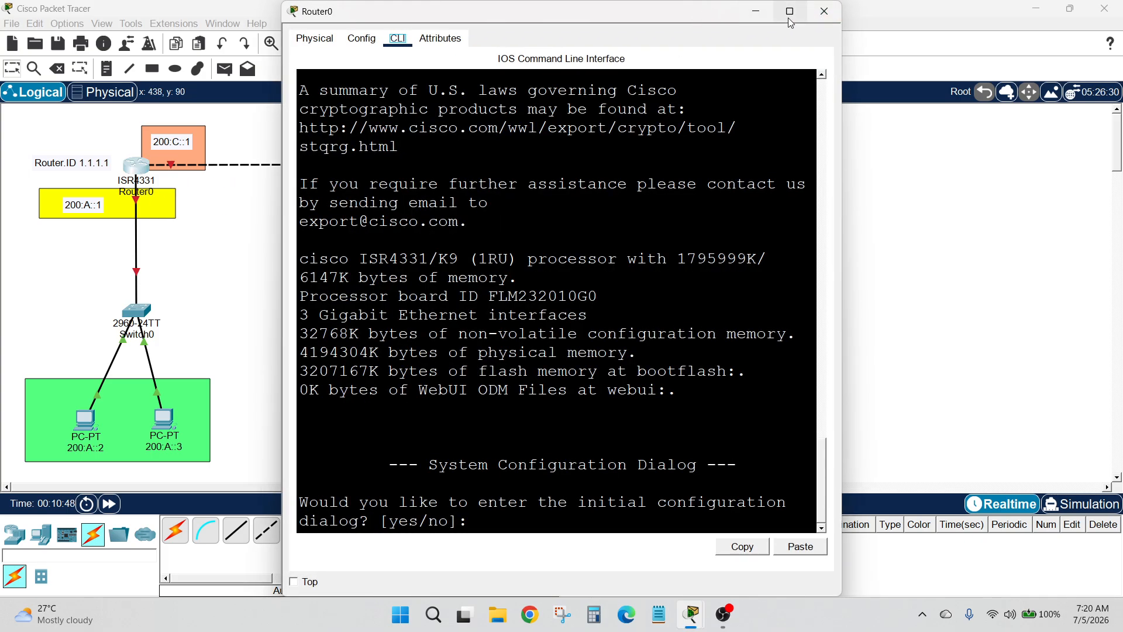
mouse_move(790, 22)
left_click(725, 62)
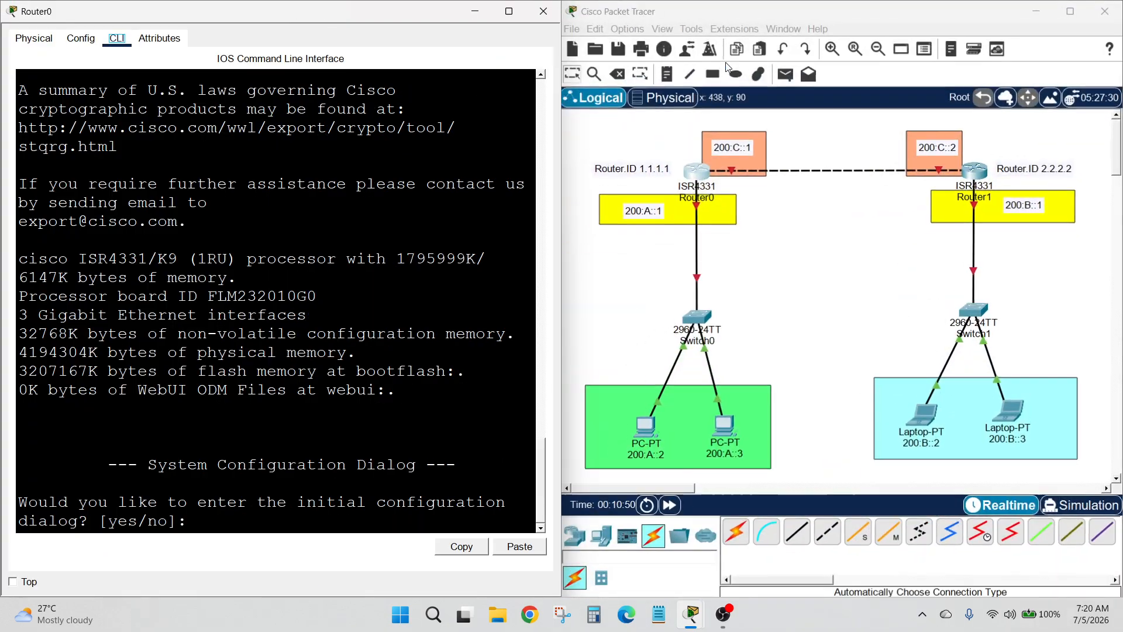
left_click(260, 525)
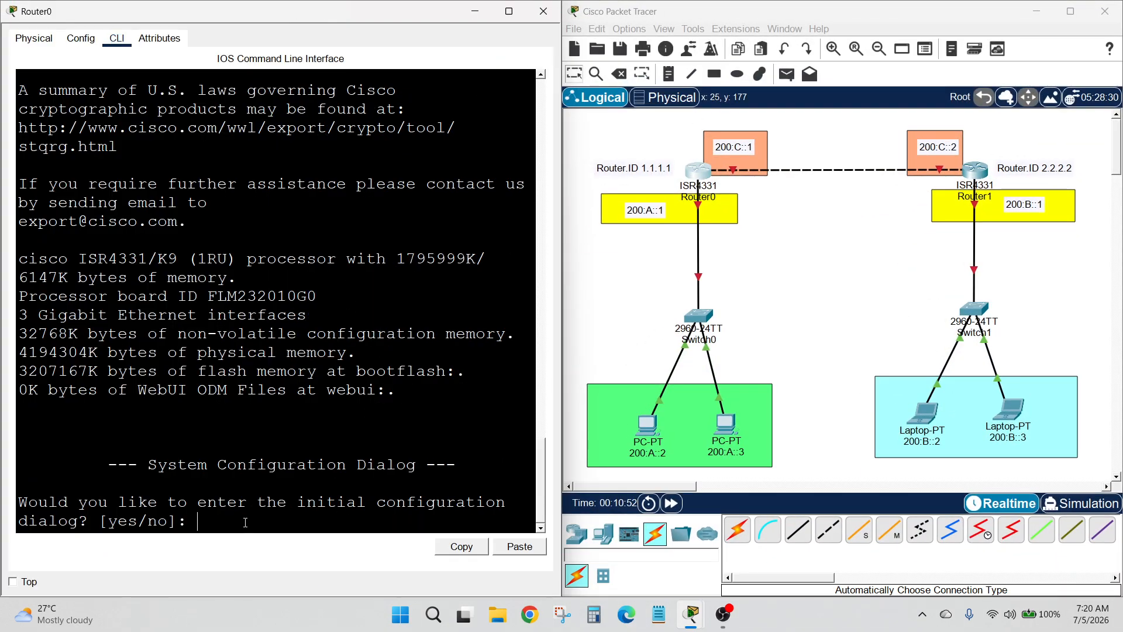
Decline Router0's initial configuration dialog and start the command-line session
type("ni")
key("Return")
type("n")
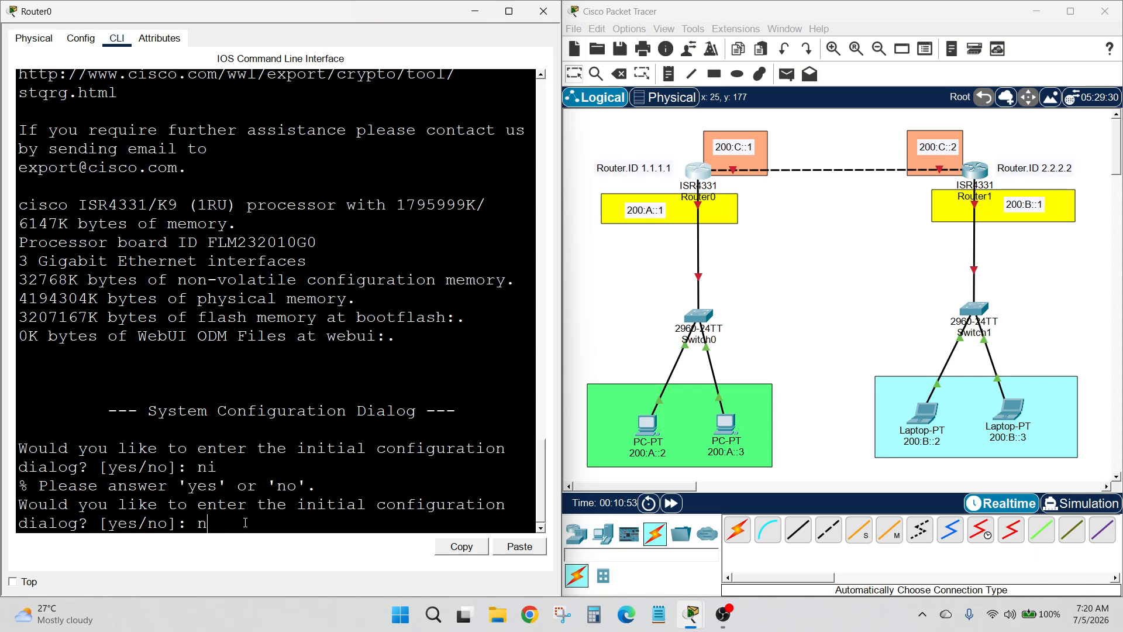
key("Return")
key("Return")
Enter privileged mode with en and global configuration mode with conf t on Router0
type("e")
key("Return")
type("e")
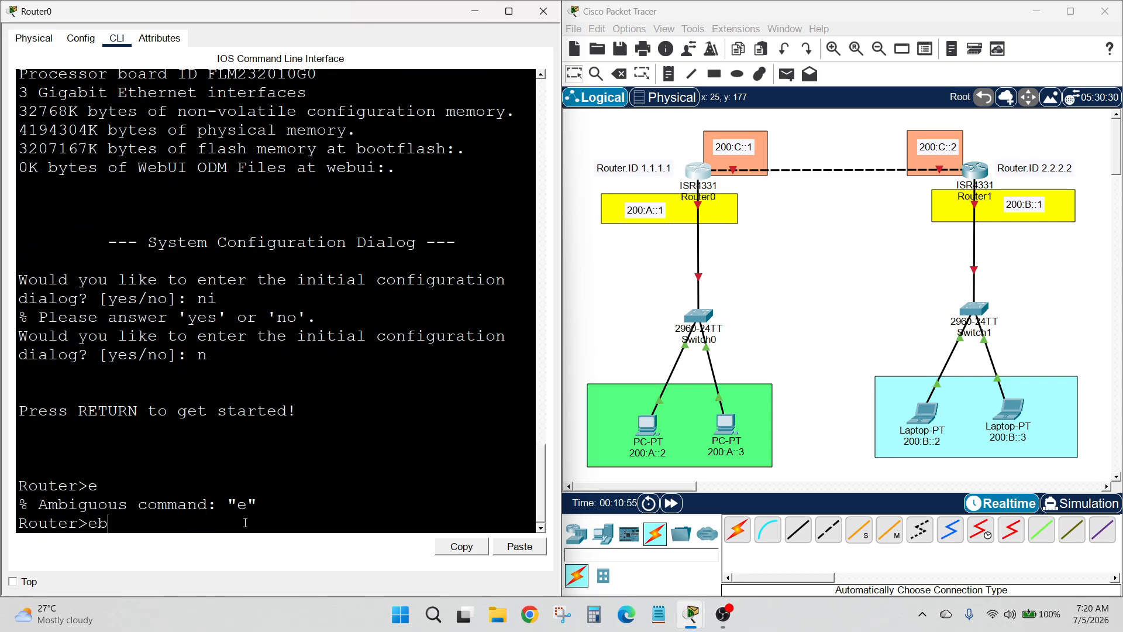
type("n")
key("Return")
type("conf t")
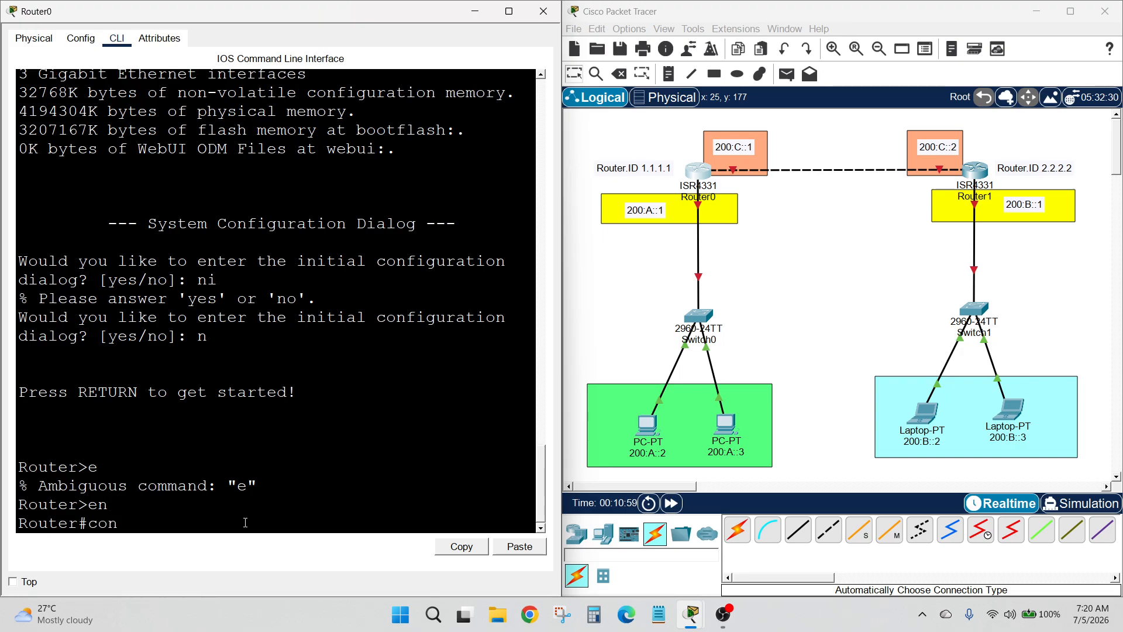
key("Return")
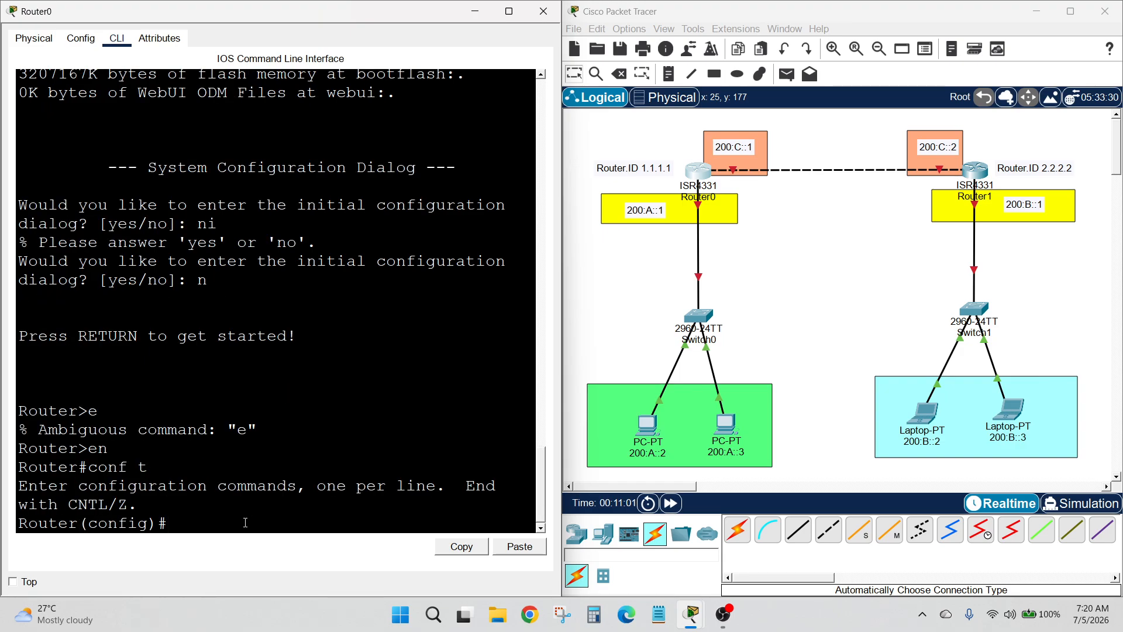
Set Router0's hostname to r1
type("int")
key("BackSpace")
key("BackSpace")
key("BackSpace")
type("hostnam")
key("BackSpace")
key("BackSpace")
key("BackSpace")
type("name")
key("BackSpace")
key("BackSpace")
key("BackSpace")
key("BackSpace")
type("name r1")
key("Return")
key("Return")
Assign the IPv6 address 200:a::1/64 to router r1's interface g0/0/0
type("int g0/0/0")
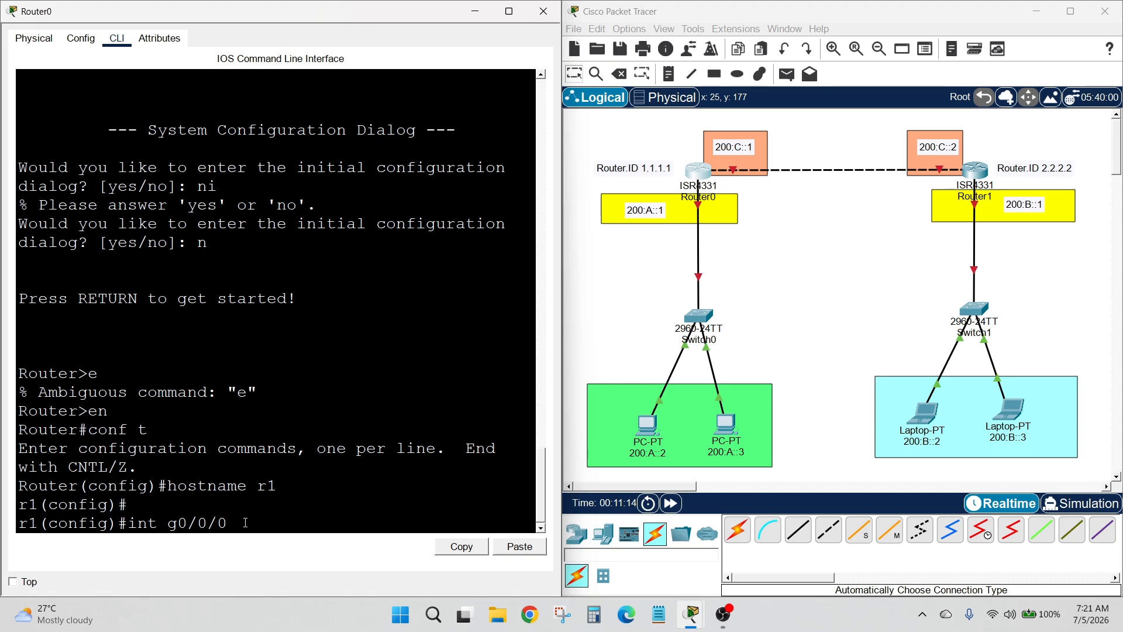
key("Return")
type("ipv6")
key("Tab")
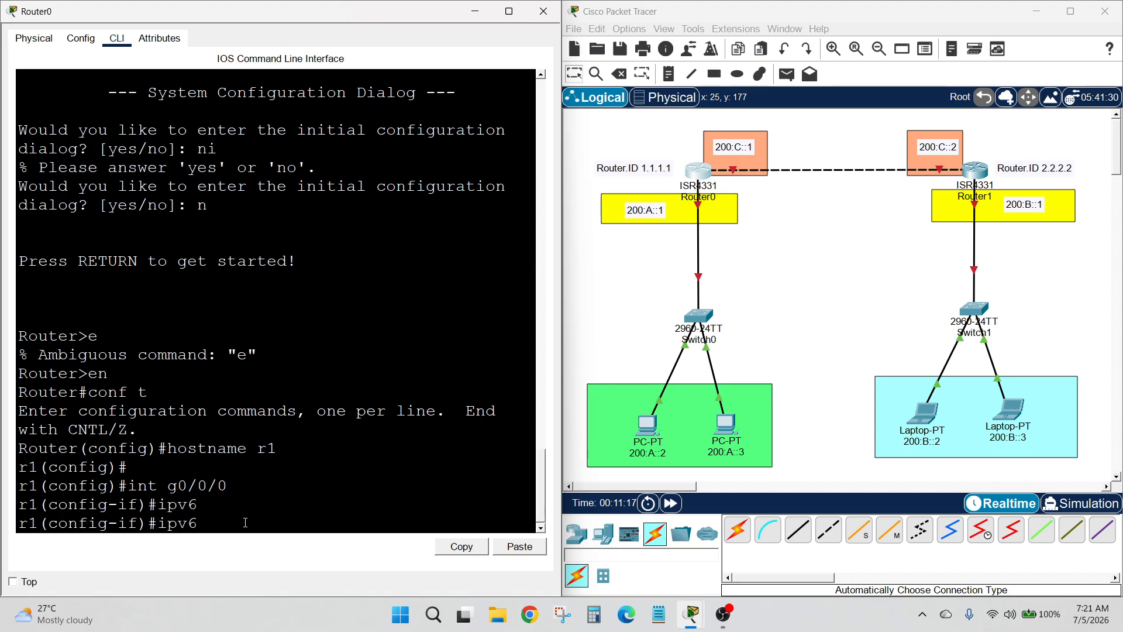
type("ad")
key("Tab")
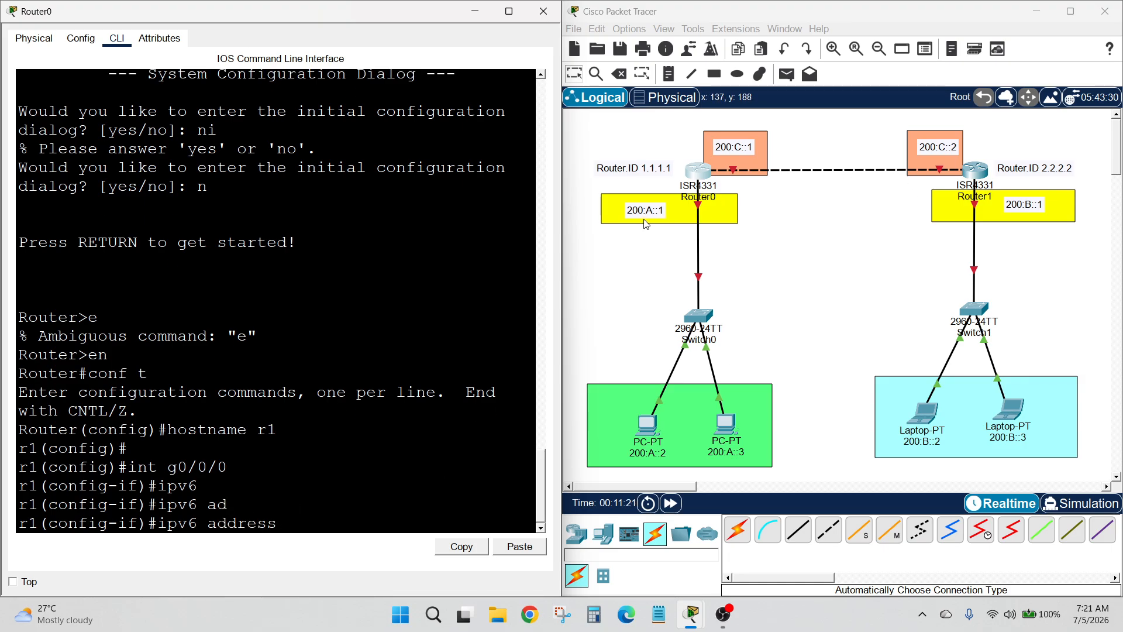
type("200:a::1/64")
key("Return")
Enable interface g0/0/0 on r1 with no shutdown
type("no sg")
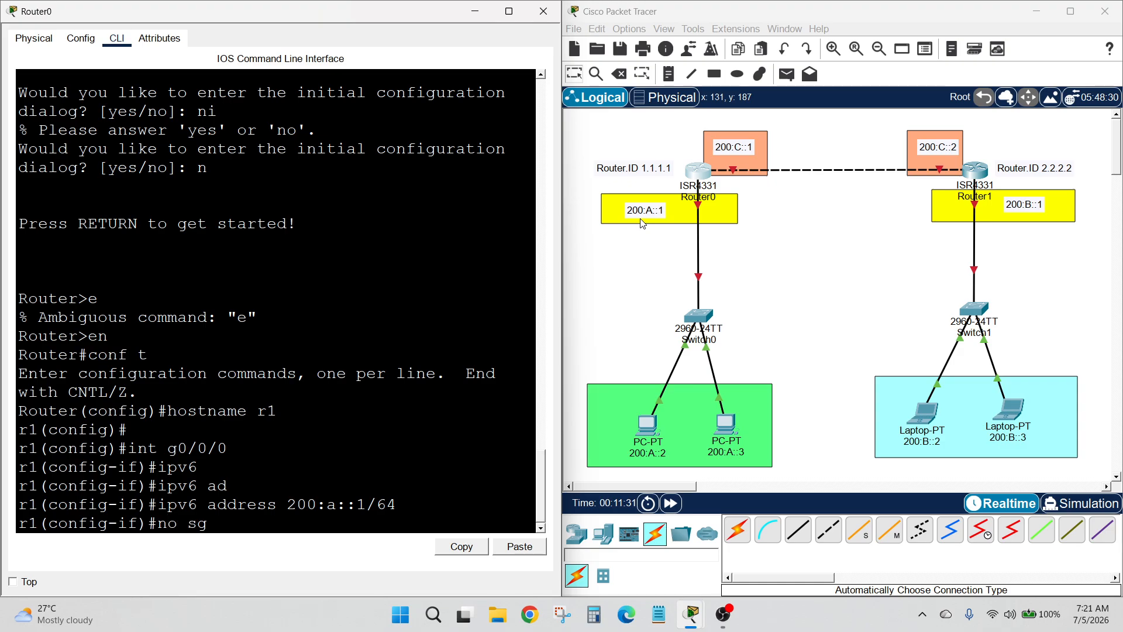
key("BackSpace")
type("h")
key("Tab")
key("Return")
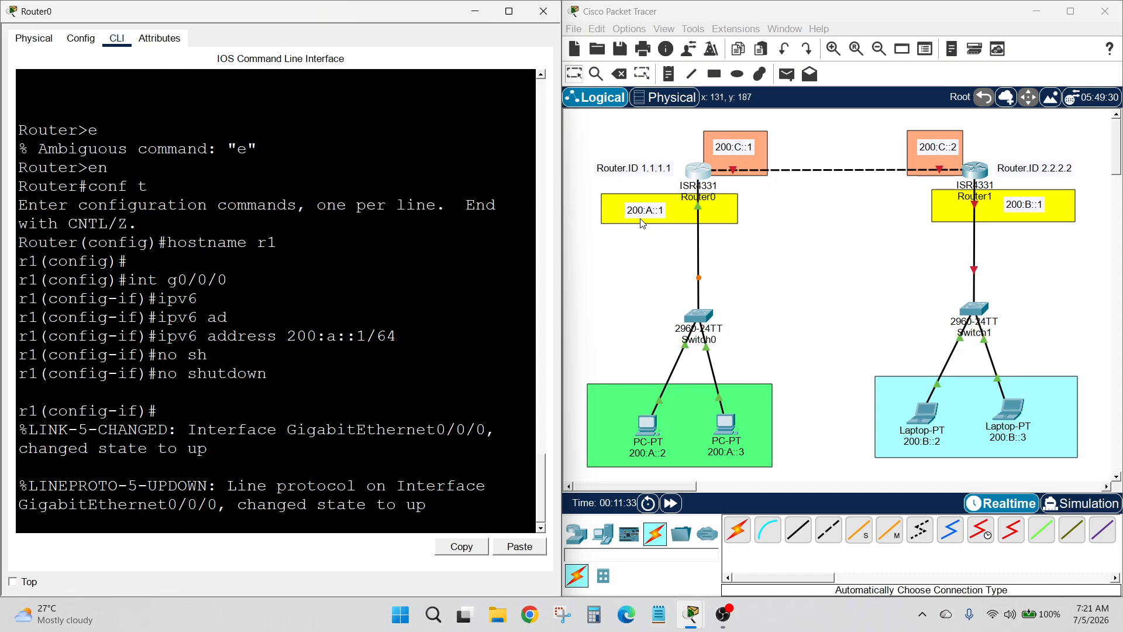
Assign the IPv6 address 200:c::1/64 to router r1's interface g0/0/1
type("ig-if)#int")
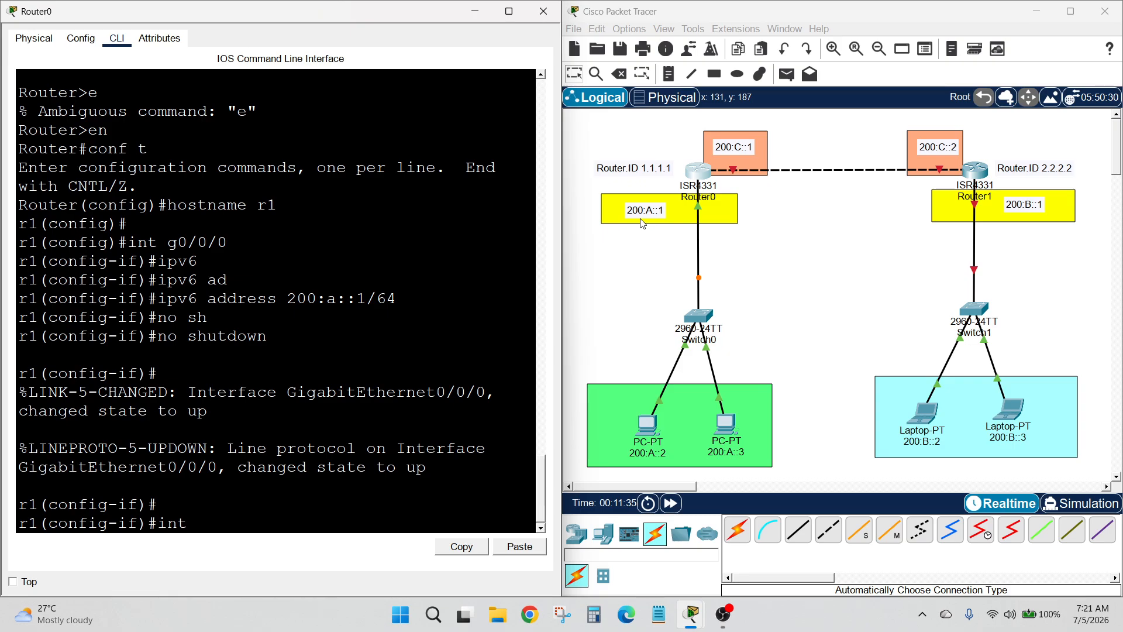
type("g0/0/1")
key("Return")
type("i")
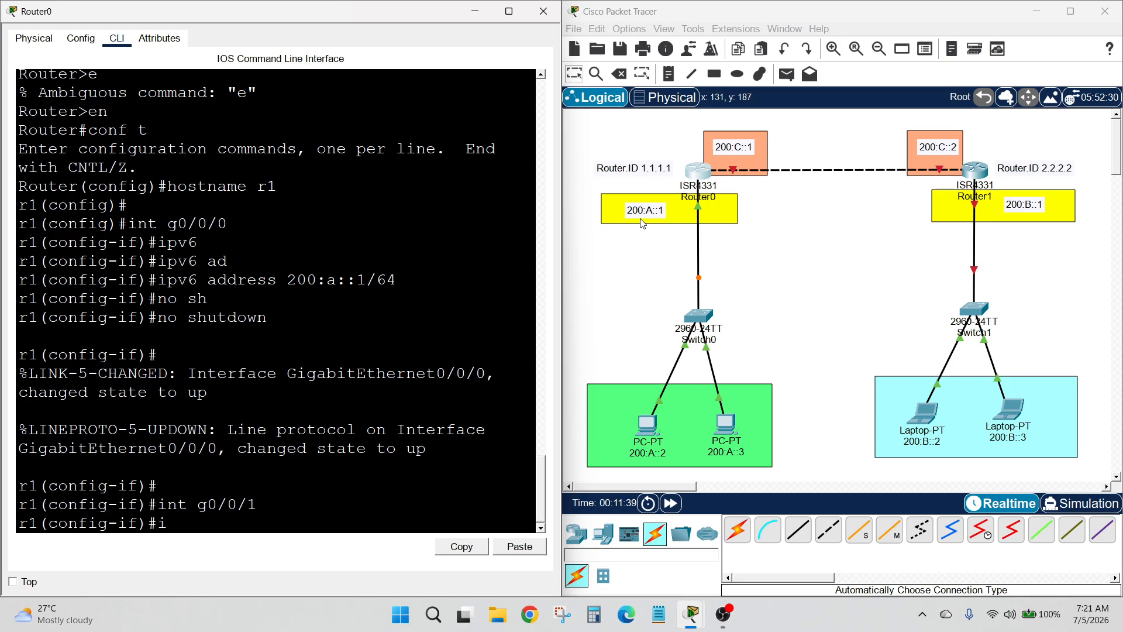
type("pv6 ad")
key("Tab")
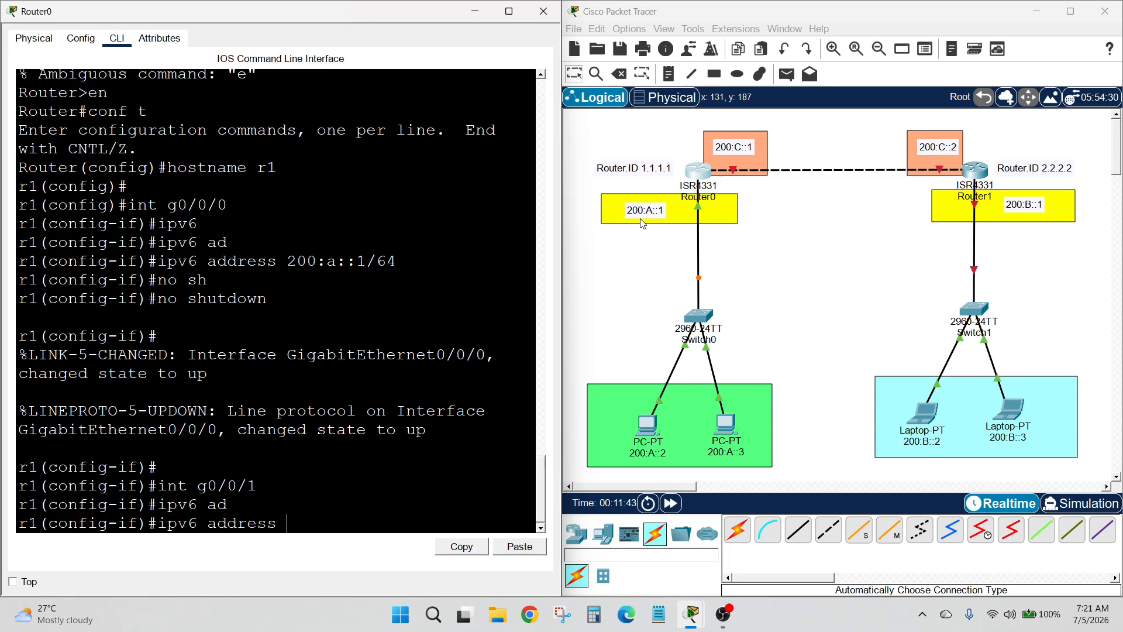
type("200:c::1/64")
key("Return")
Enable interface g0/0/1 on r1 with no shutdown and close Router0's window
type("no sh")
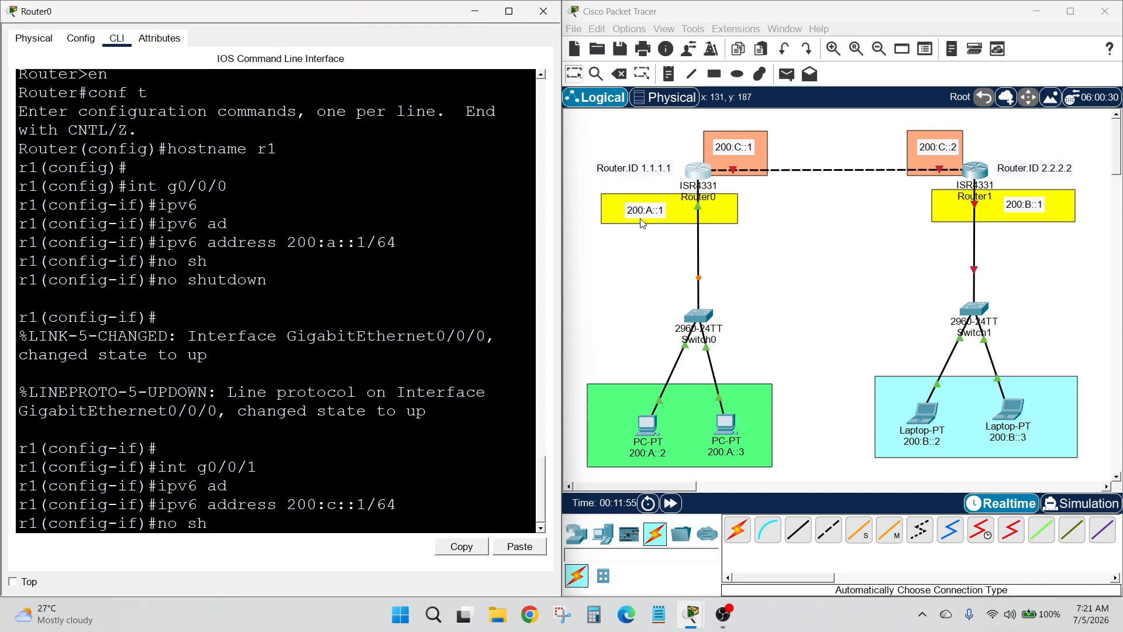
key("Tab")
key("Return")
key("Return")
key("Return")
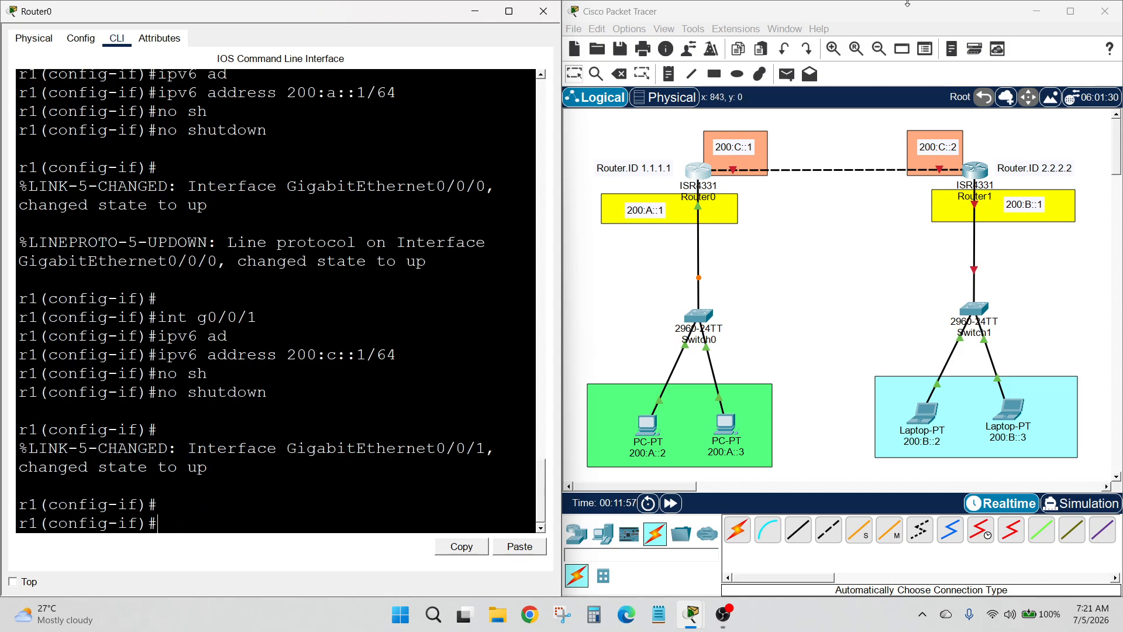
left_click(544, 13)
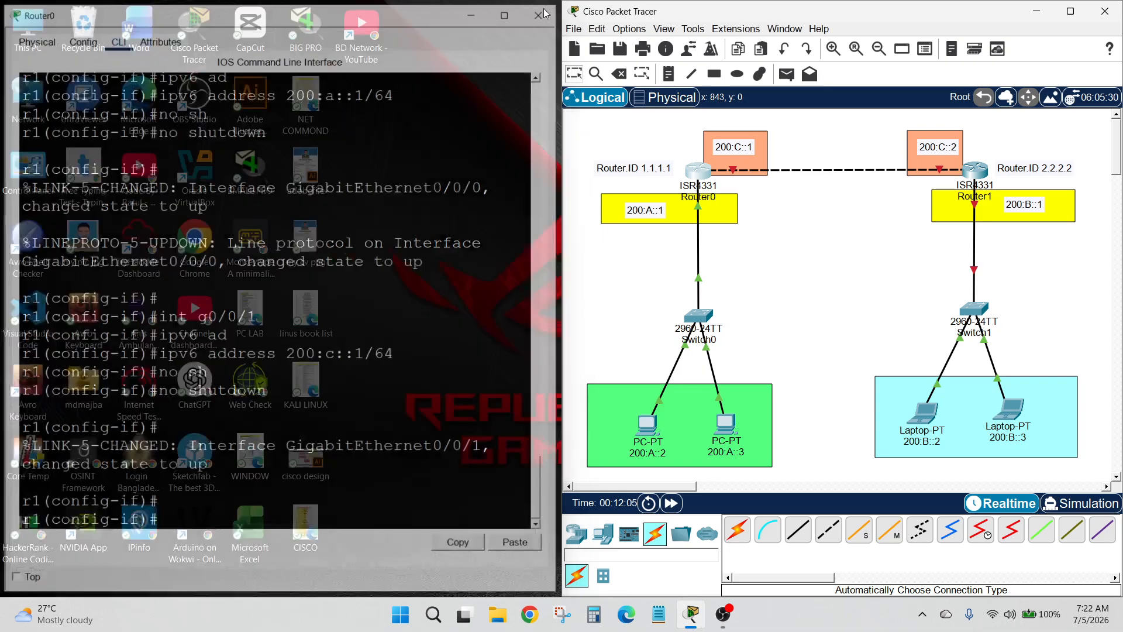
Open Router1's command line and answer no to the initial configuration dialog
left_click(973, 169)
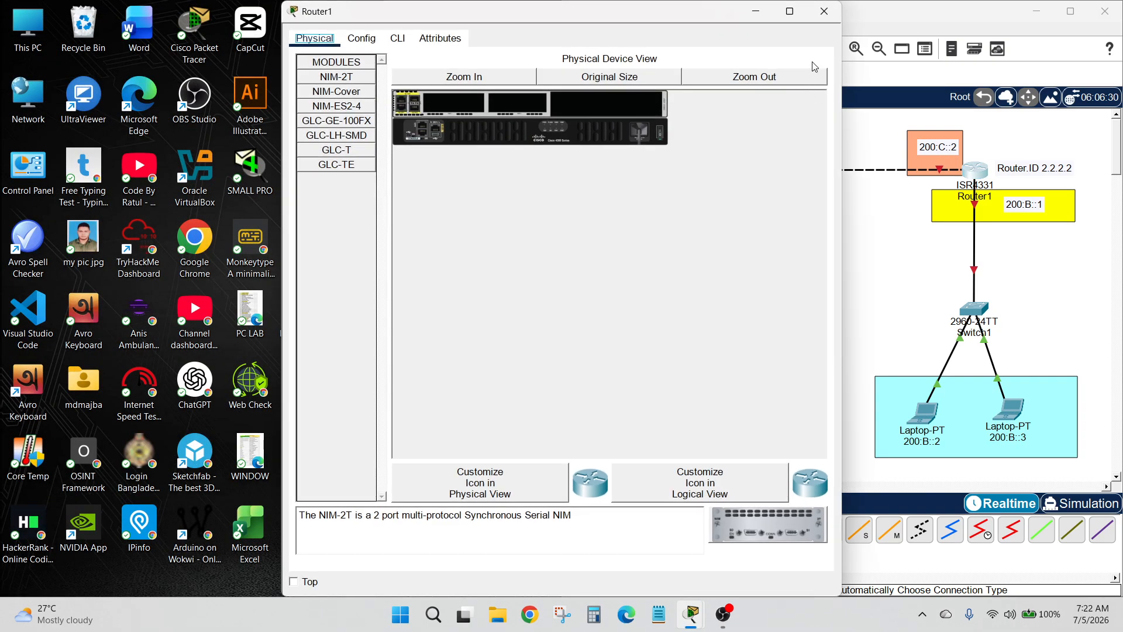
mouse_move(791, 11)
left_click(730, 54)
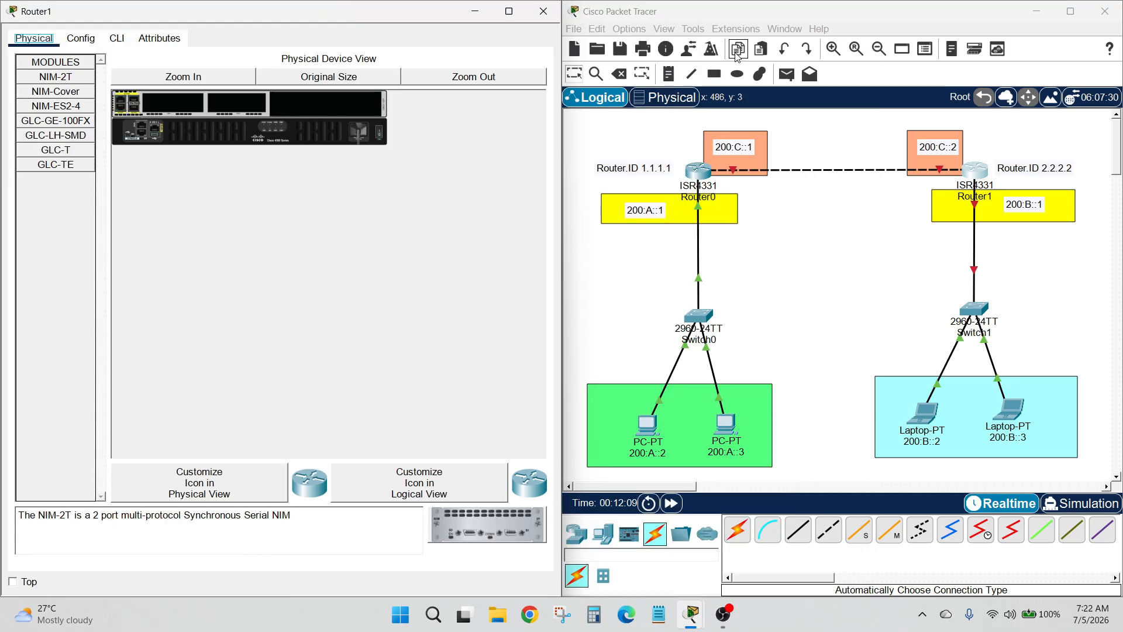
left_click(116, 38)
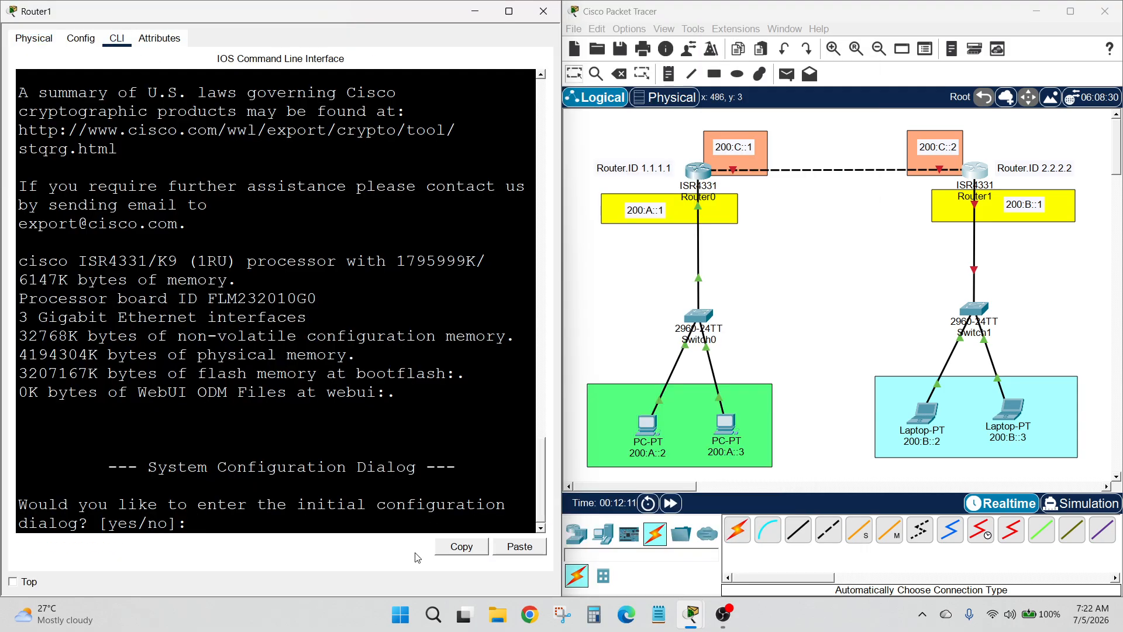
type("ni")
key("BackSpace")
type("o")
key("Return")
Enter privileged mode with en and global configuration mode with conf t on Router1
type("en")
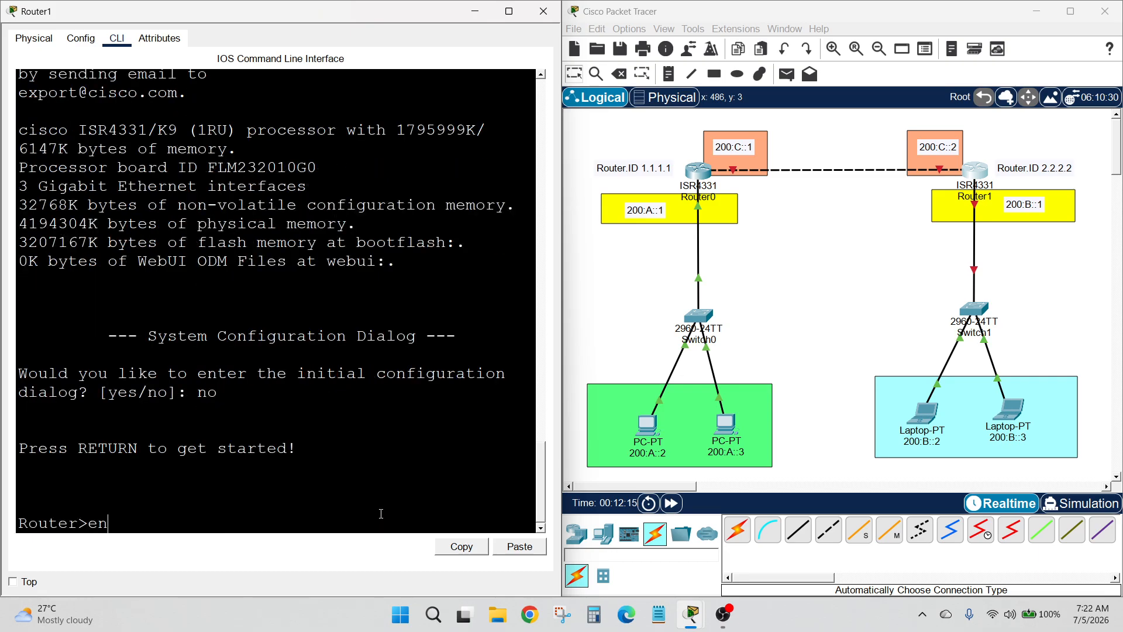
key("Return")
type("c9nf")
key("BackSpace")
key("BackSpace")
key("BackSpace")
type("onf t")
key("Return")
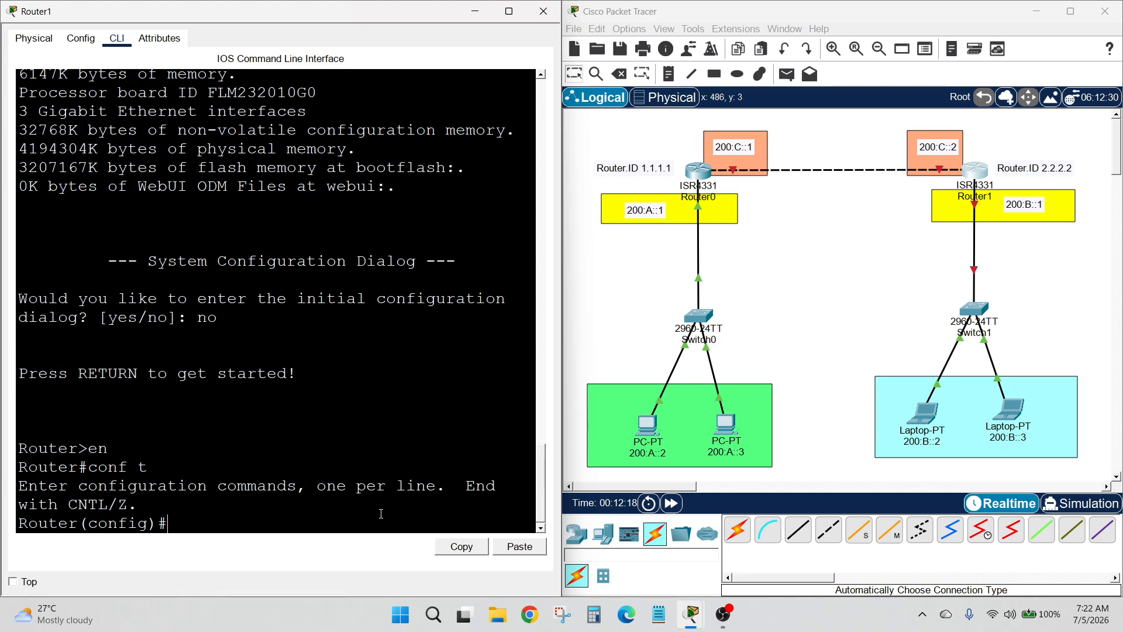
Set Router1's hostname to r2
type("hostname r2")
key("Return")
key("Return")
key("Return")
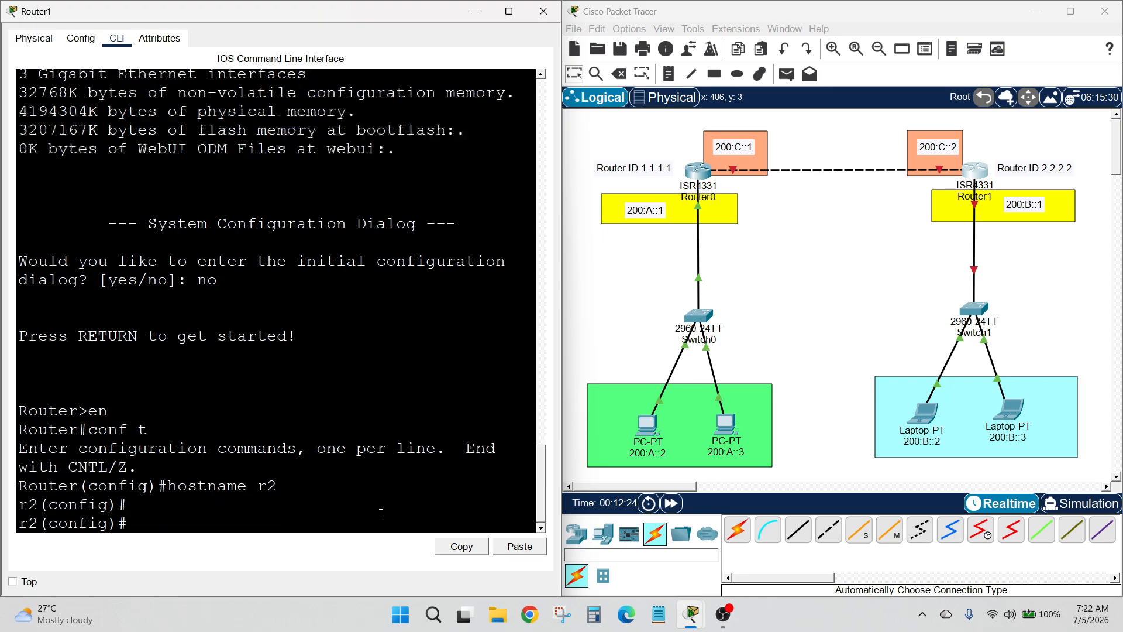
Assign the IPv6 address 200:b::1/64 to router r2's interface g0/0/0
type("oi")
key("BackSpace")
key("BackSpace")
type("int g0/0/0")
key("Return")
type("ipv6 ad")
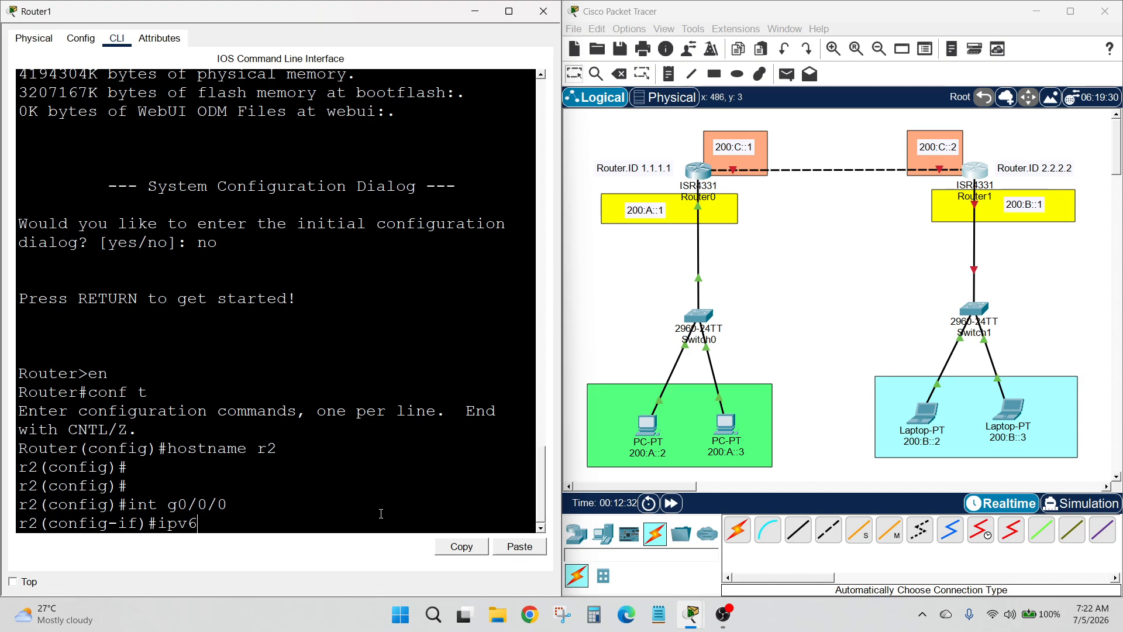
key("Tab")
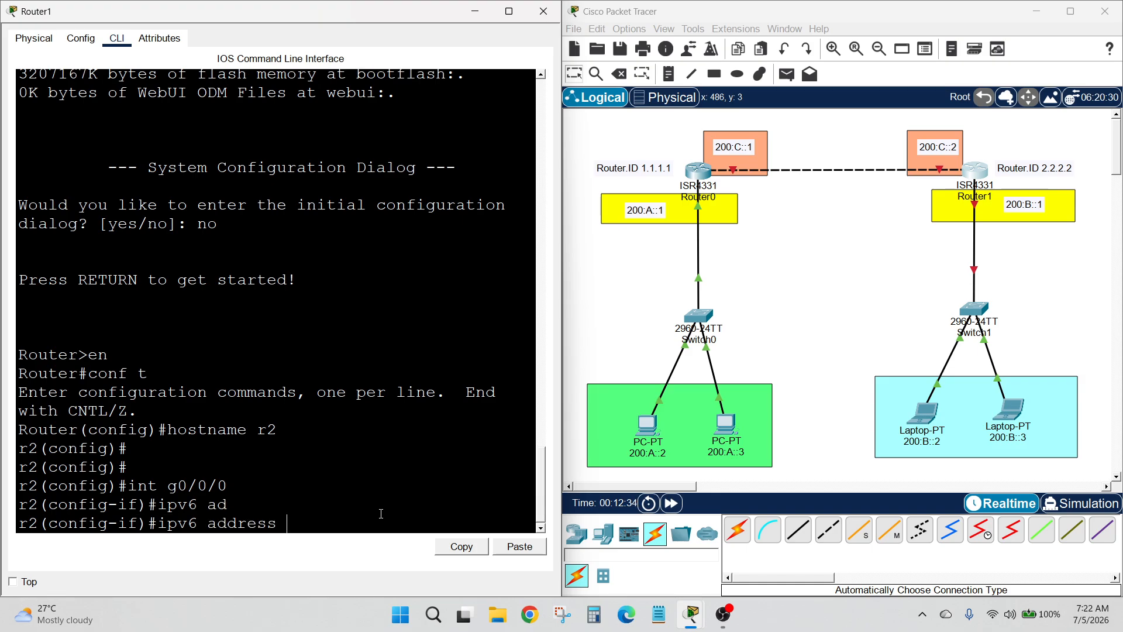
type("200:b::1/64")
key("Return")
Enable interface g0/0/0 on r2 with no shutdown
type("no sh")
key("Tab")
key("Return")
key("Return")
Assign the IPv6 address 200:c::2/64 to router r2's interface g0/0/1
type("int g0/0/1")
key("Return")
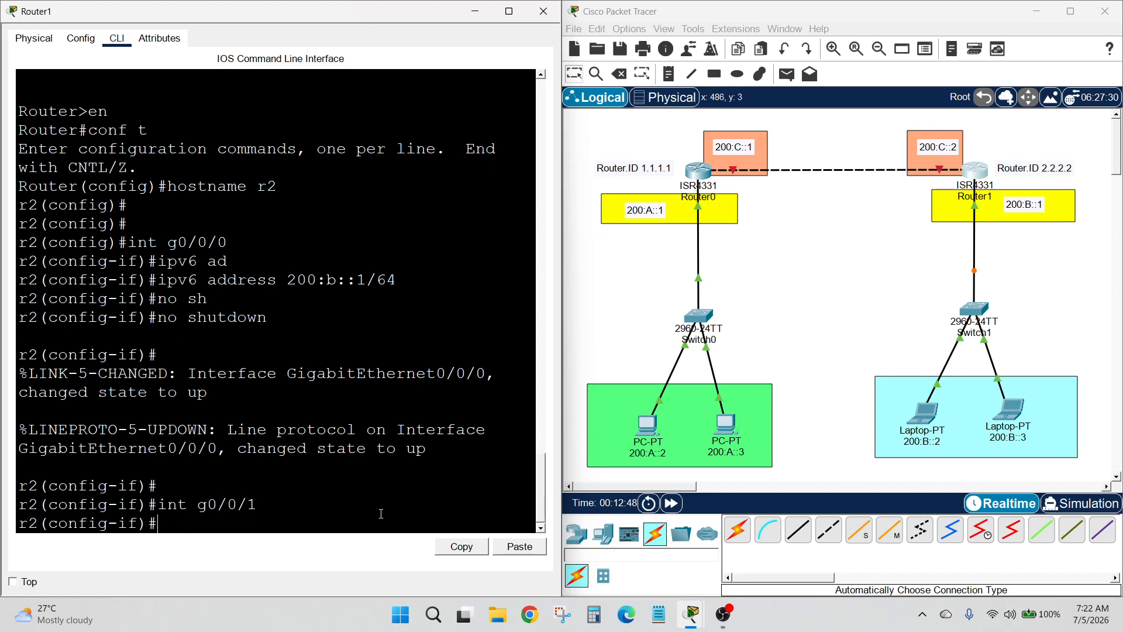
type("ipv6 ad")
key("Tab")
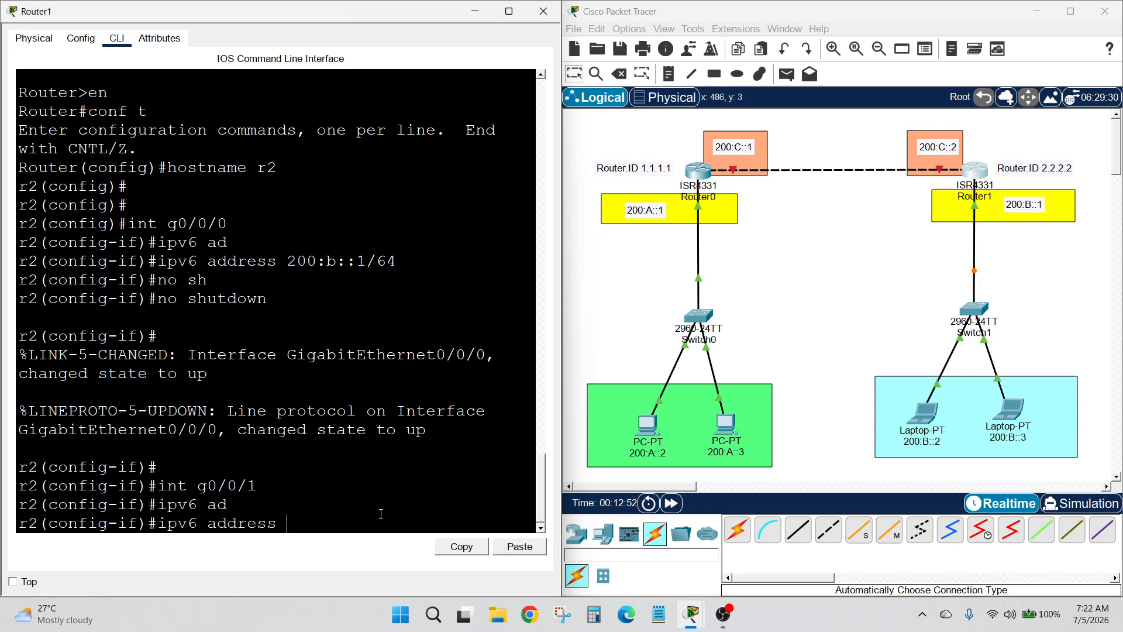
type("200:c::2/64")
key("Return")
Enable interface g0/0/1 on r2 with no shutdown
type("no sh")
key("Tab")
key("Return")
key("Return")
key("Return")
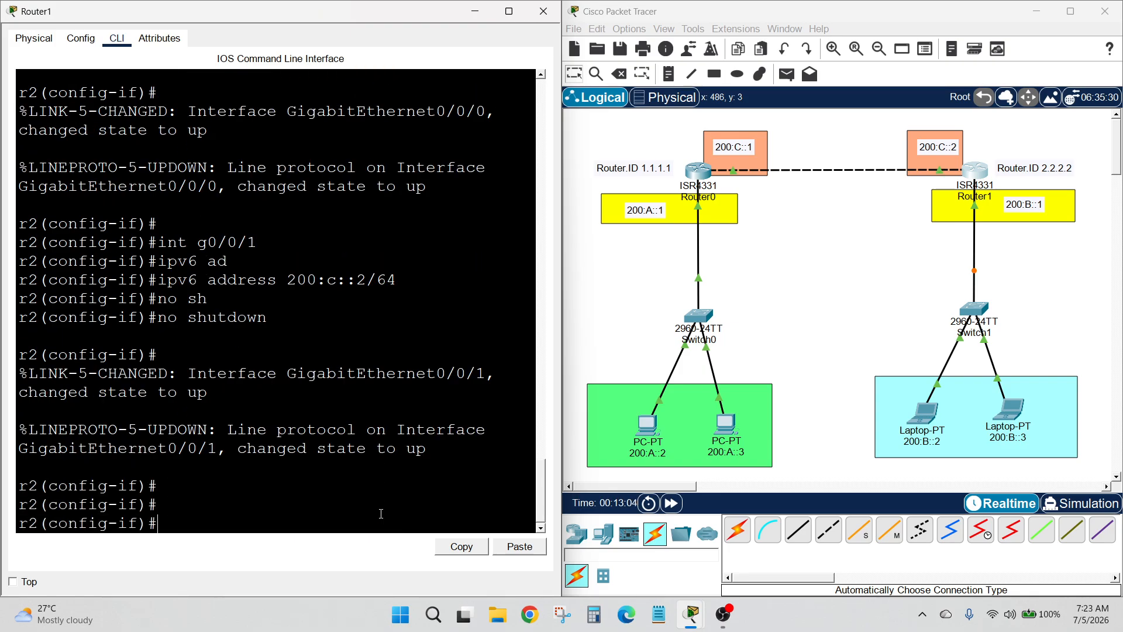
Exit interface and global configuration modes on r2 to return to privileged mode
type("ex")
key("Return")
key("Return")
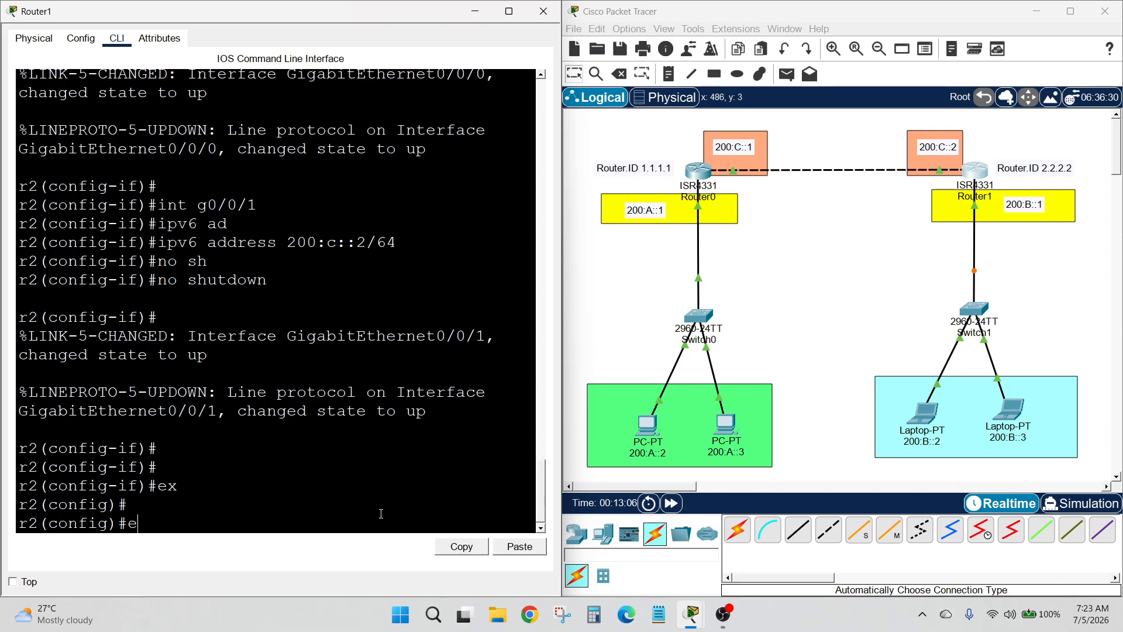
type("ex")
key("Return")
key("Return")
key("Return")
key("Return")
Check r2's interface addresses and states with show ipv6 int brief, and close Router1's window
type("show")
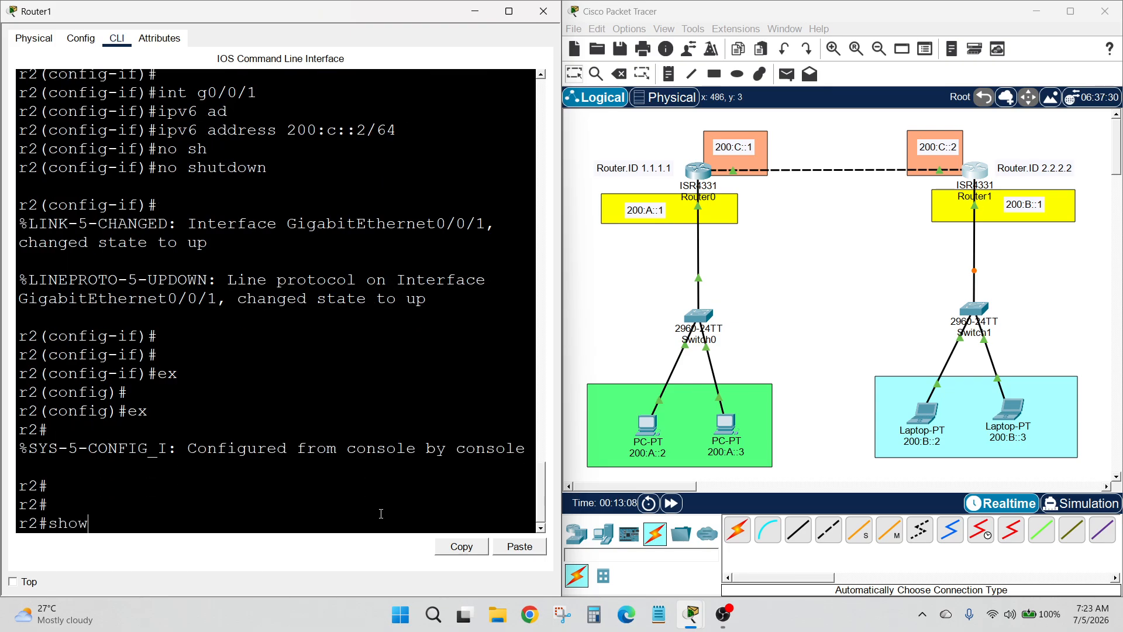
type(" ipv6 int vr")
key("BackSpace")
key("BackSpace")
type("br")
key("Tab")
key("Return")
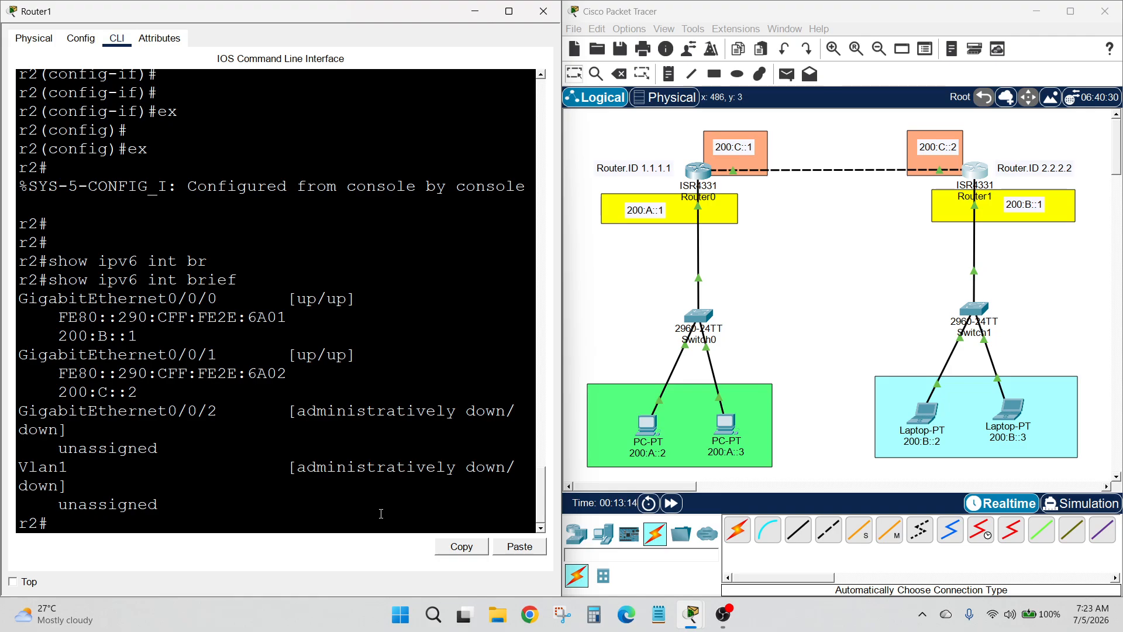
left_click(544, 11)
Open Router0's command line and exit r1's configuration modes back to privileged mode
left_click(700, 171)
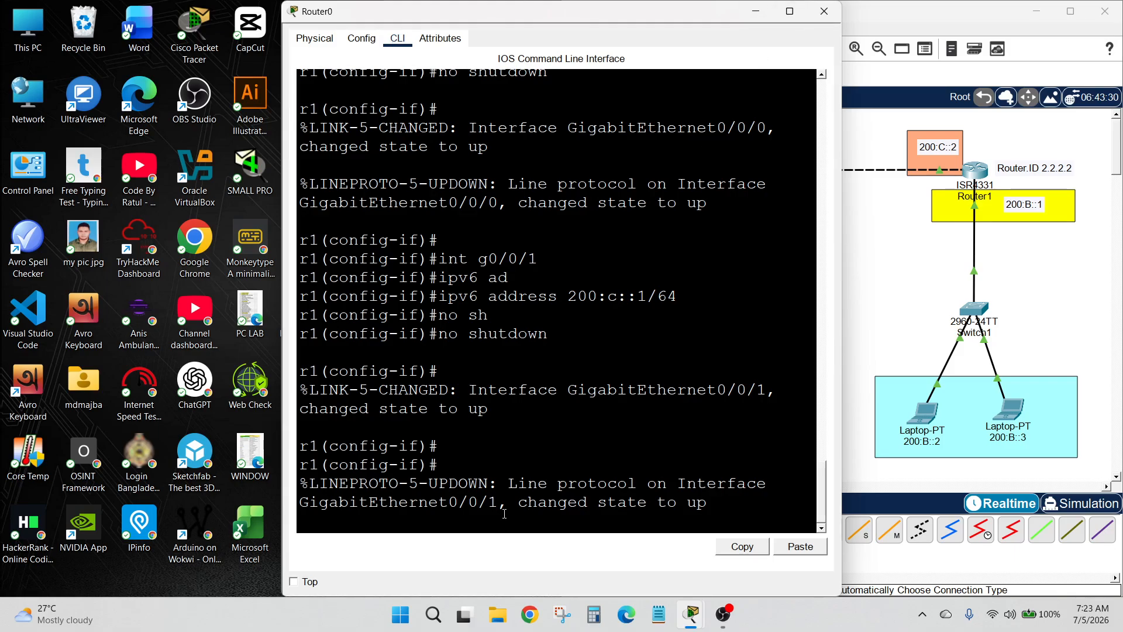
key("Return")
type("ex")
key("Return")
type("ex")
key("Return")
Check r1's interface addresses and states with show ipv6 int brief, and close Router0's window
type("show ip v6")
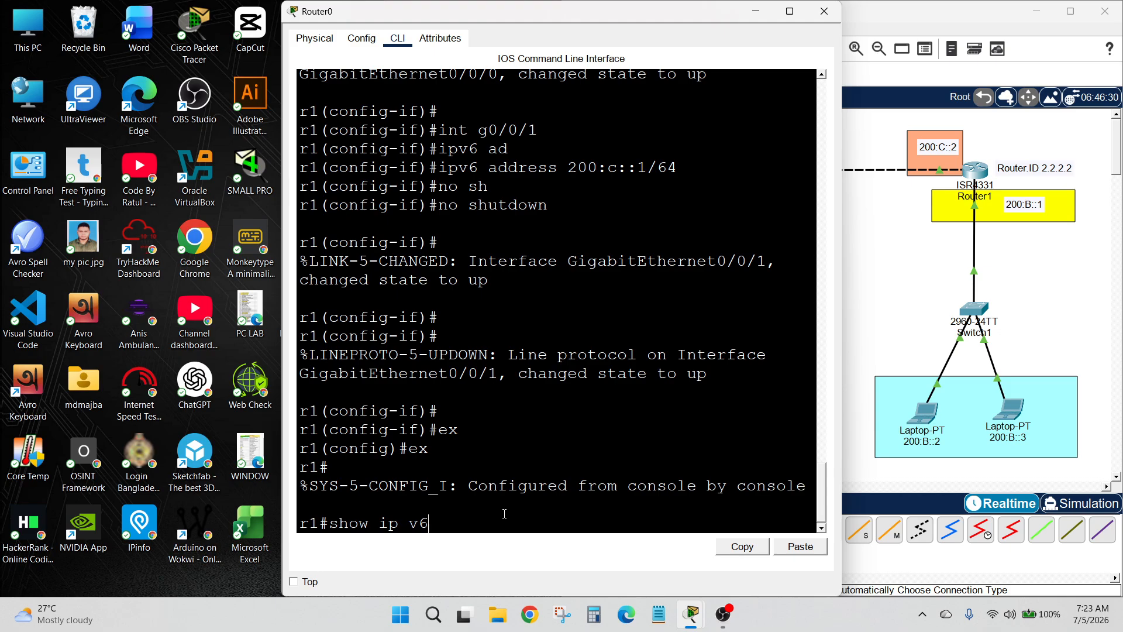
key("BackSpace")
key("BackSpace")
key("BackSpace")
type("v6 i")
type("nt v")
key("BackSpace")
type("br")
key("Tab")
key("Return")
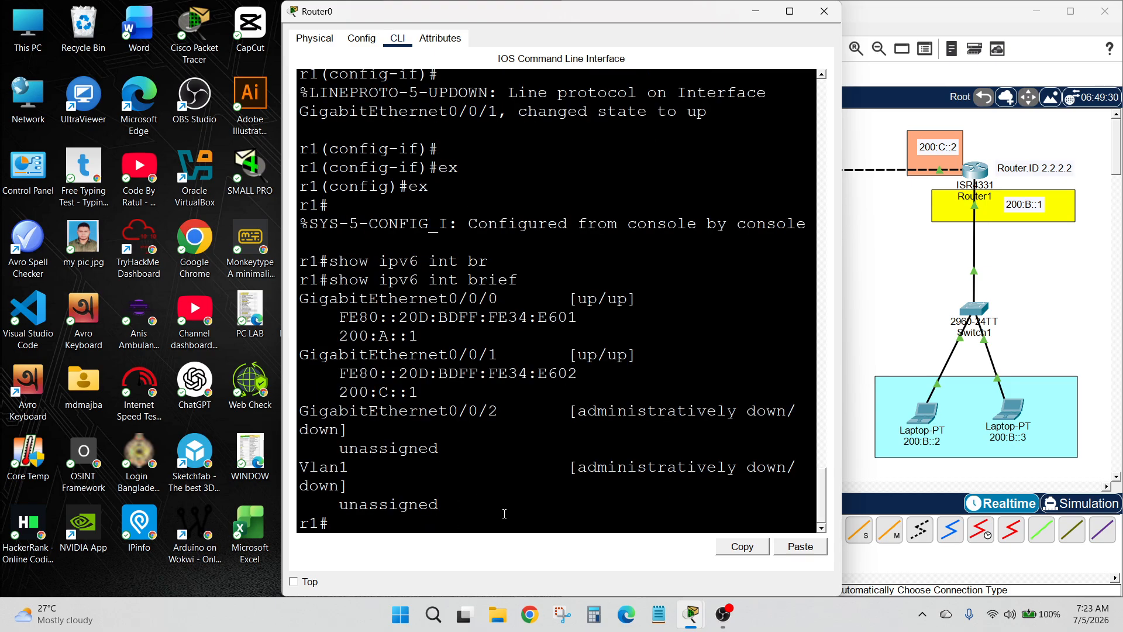
left_click(824, 11)
Maximize the Packet Tracer window and move the whole topology horizontally toward the middle of the workspace
left_click(1070, 11)
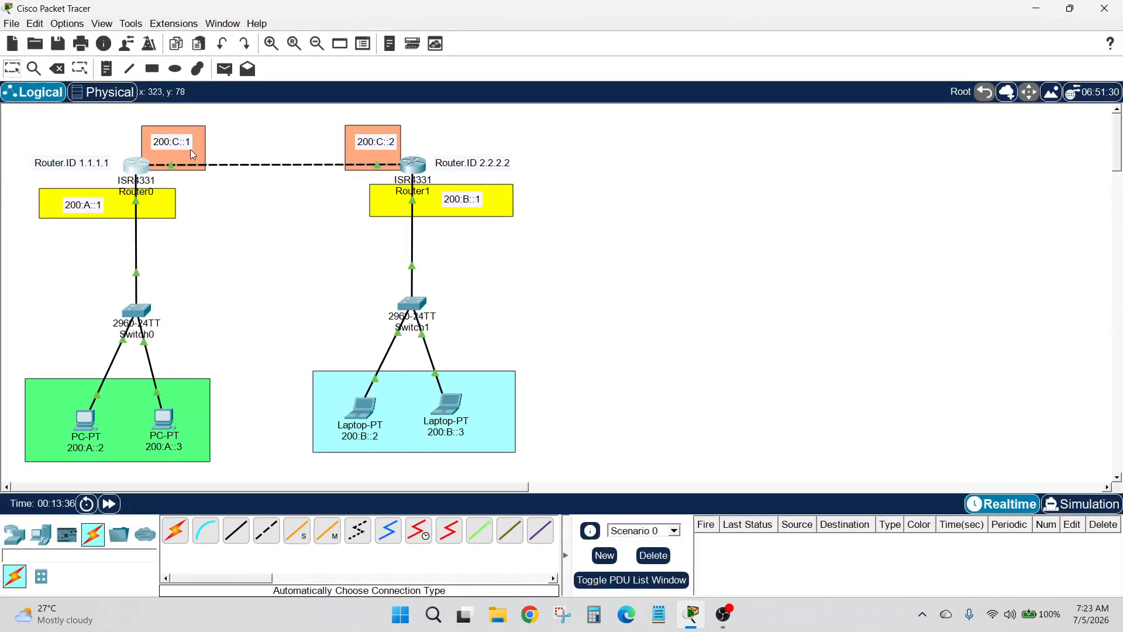
left_click_drag(26, 121, 624, 423)
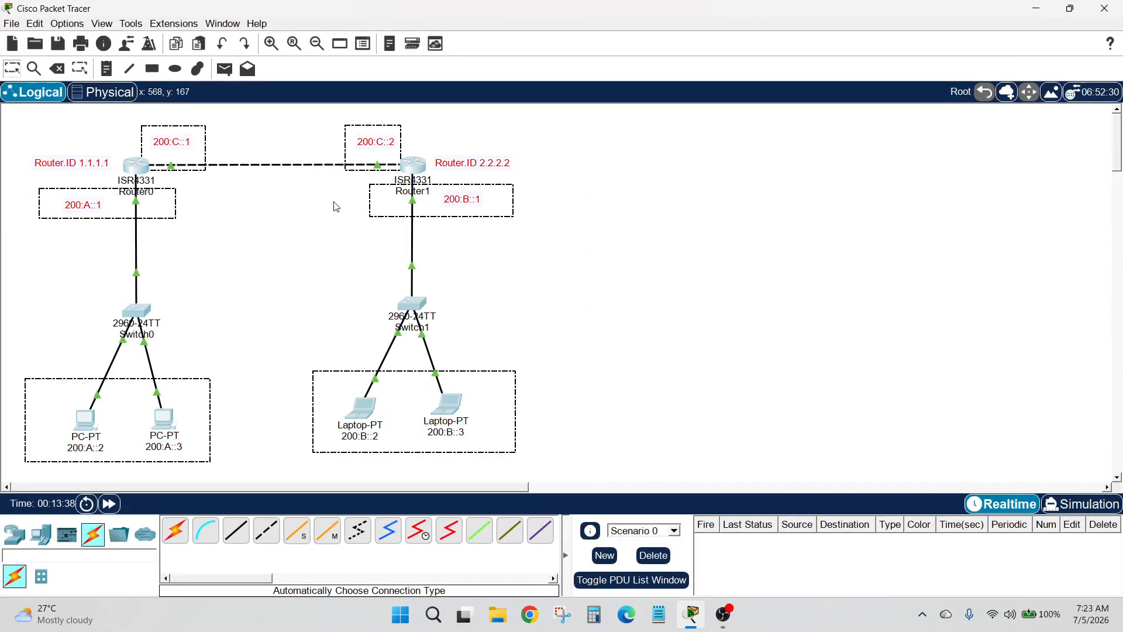
left_click_drag(425, 160, 604, 161)
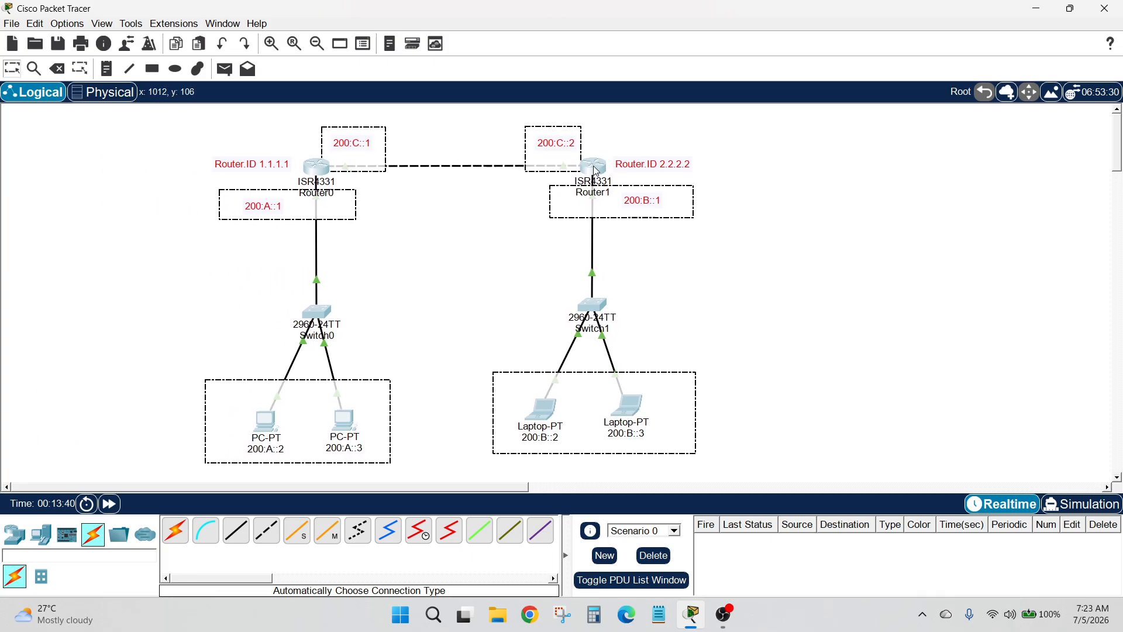
left_click(915, 192)
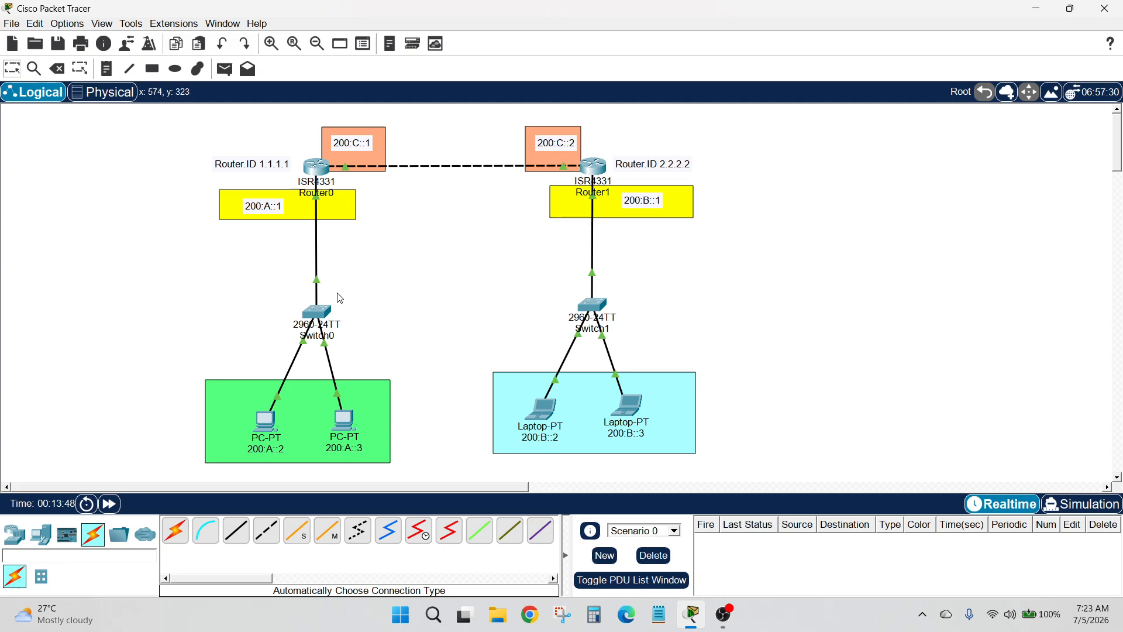
Send a simple PDU from PC 200:A::2 to PC 200:A::3 to test the first LAN
left_click(225, 69)
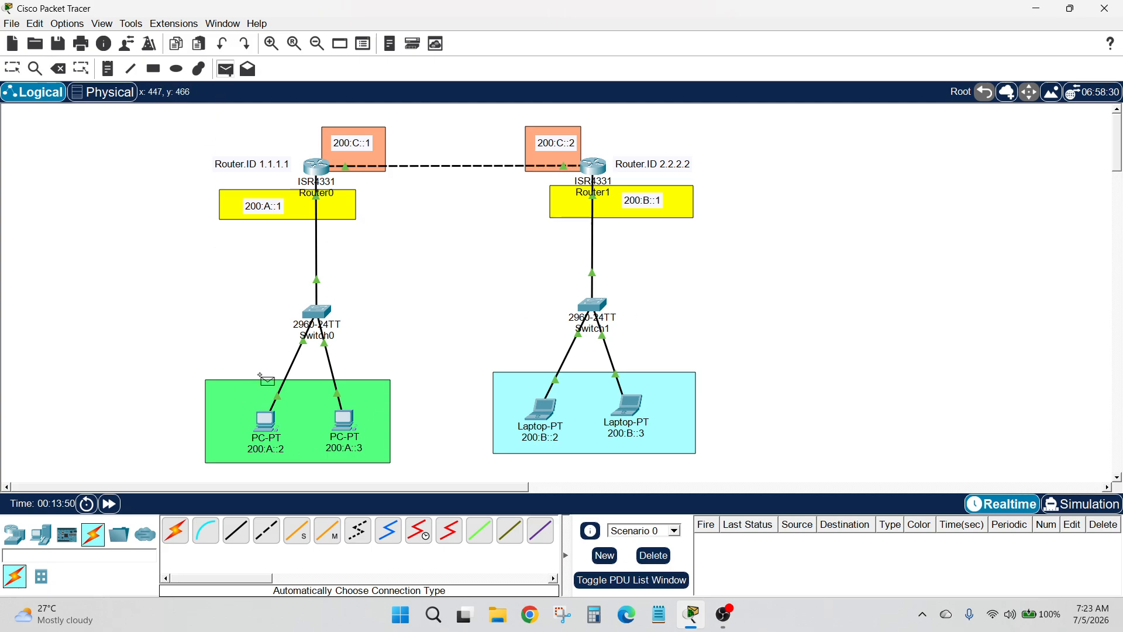
left_click(277, 439)
left_click(344, 427)
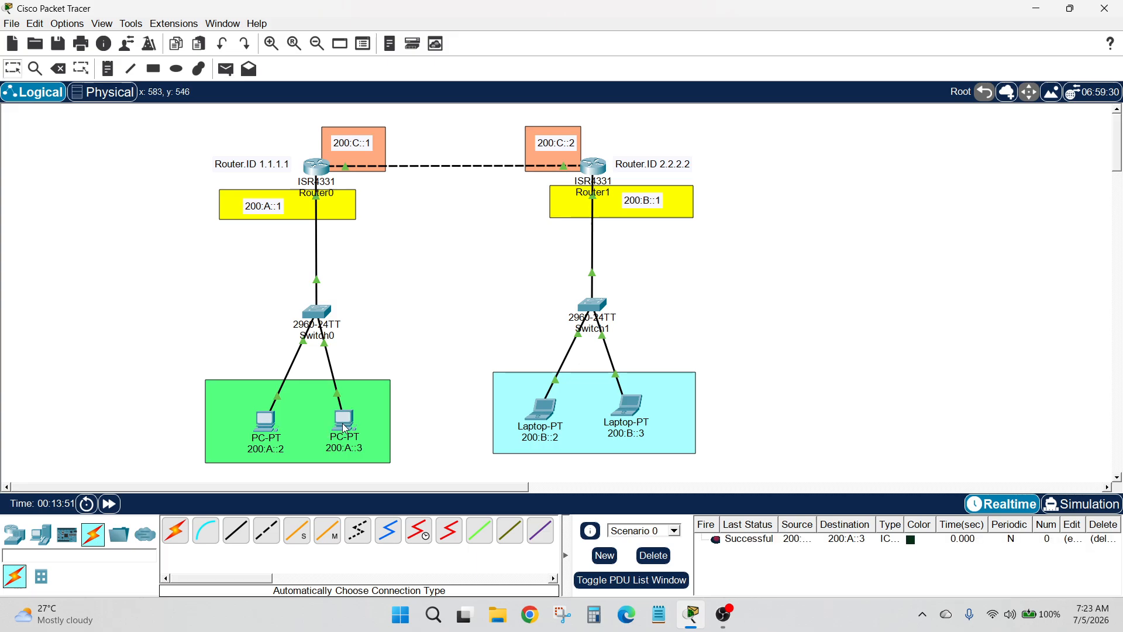
Send a simple PDU from laptop 200:B::2 to laptop 200:B::3 to test the second LAN
left_click(224, 69)
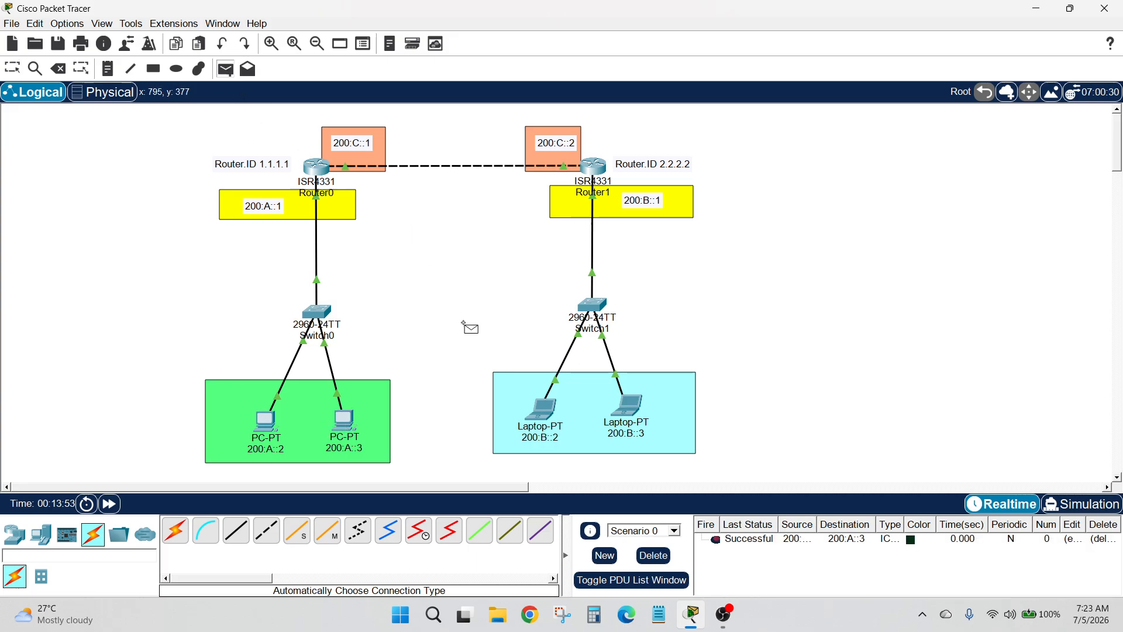
left_click(544, 405)
left_click(630, 404)
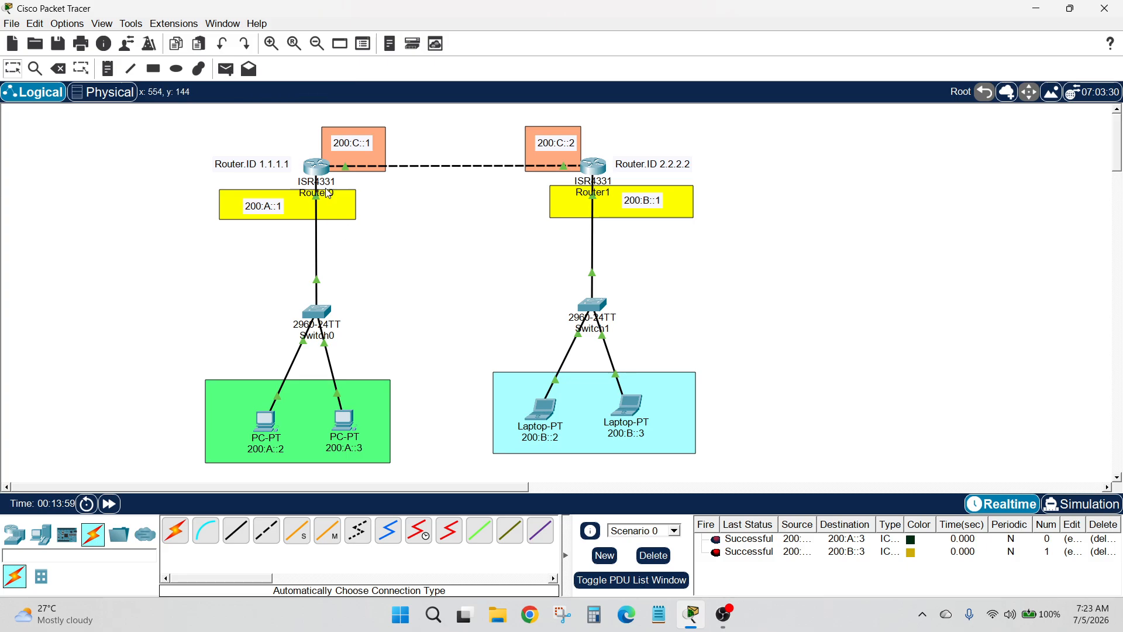
Reopen Router0's command line in a maximized window and enter global configuration mode on r1 with conf t
left_click(308, 169)
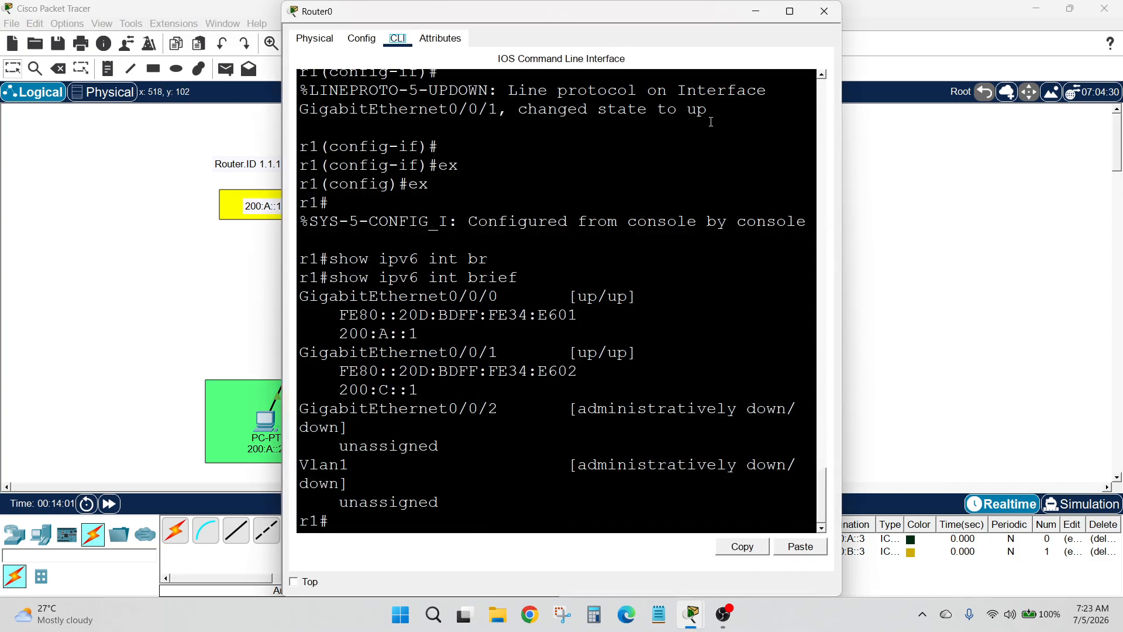
left_click(525, 518)
key("Return")
key("Return")
key("Return")
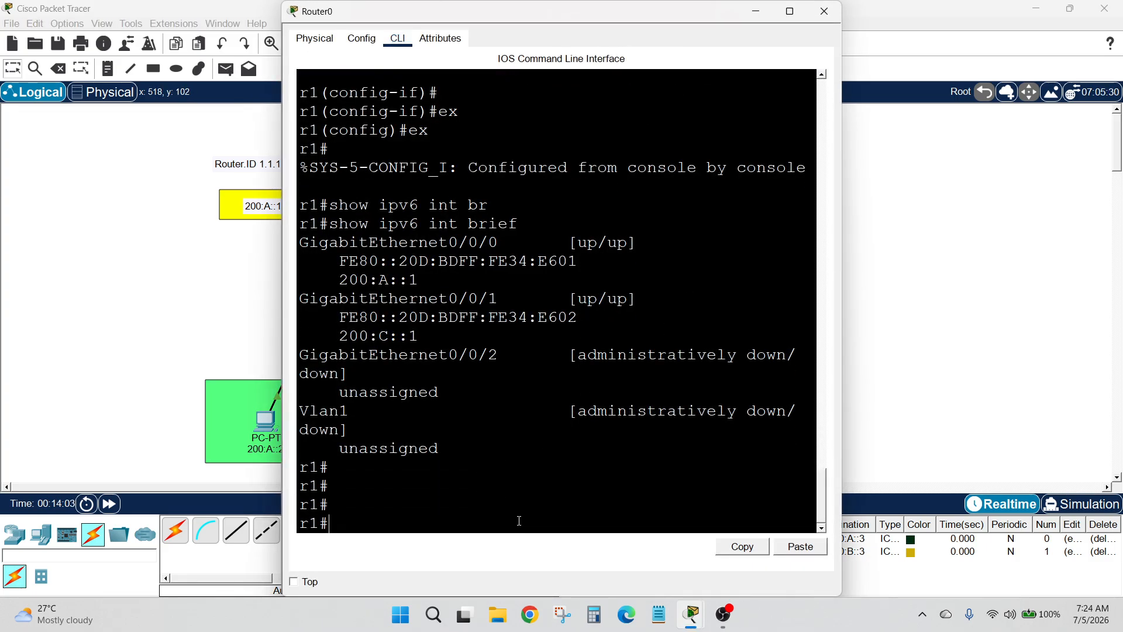
left_click(789, 11)
type("conf t")
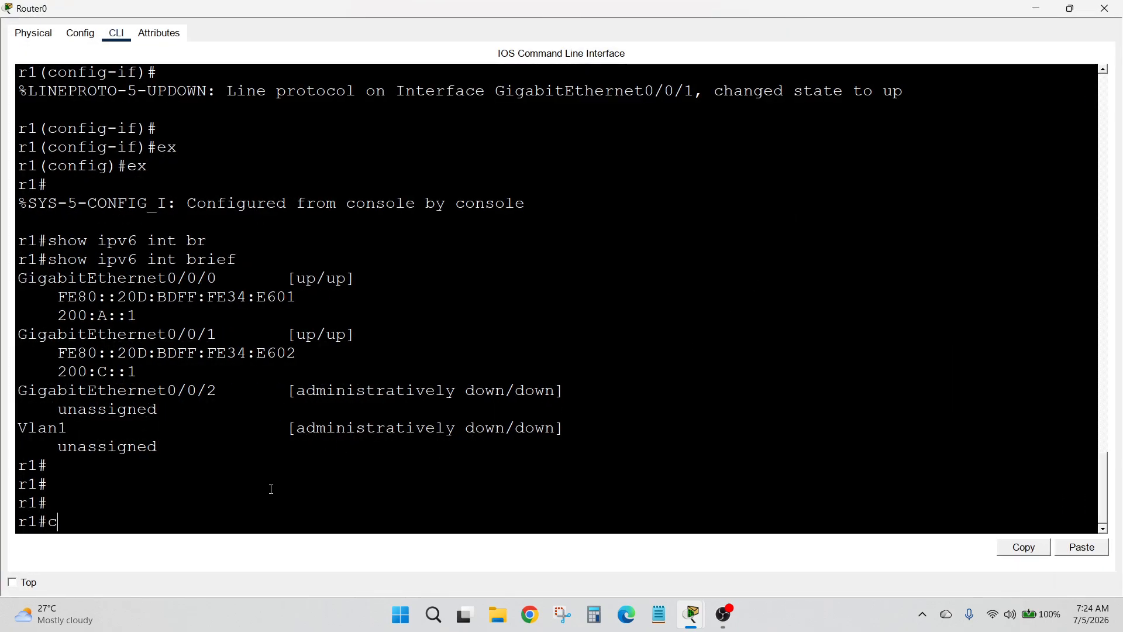
key("Return")
key("Return")
key("Return")
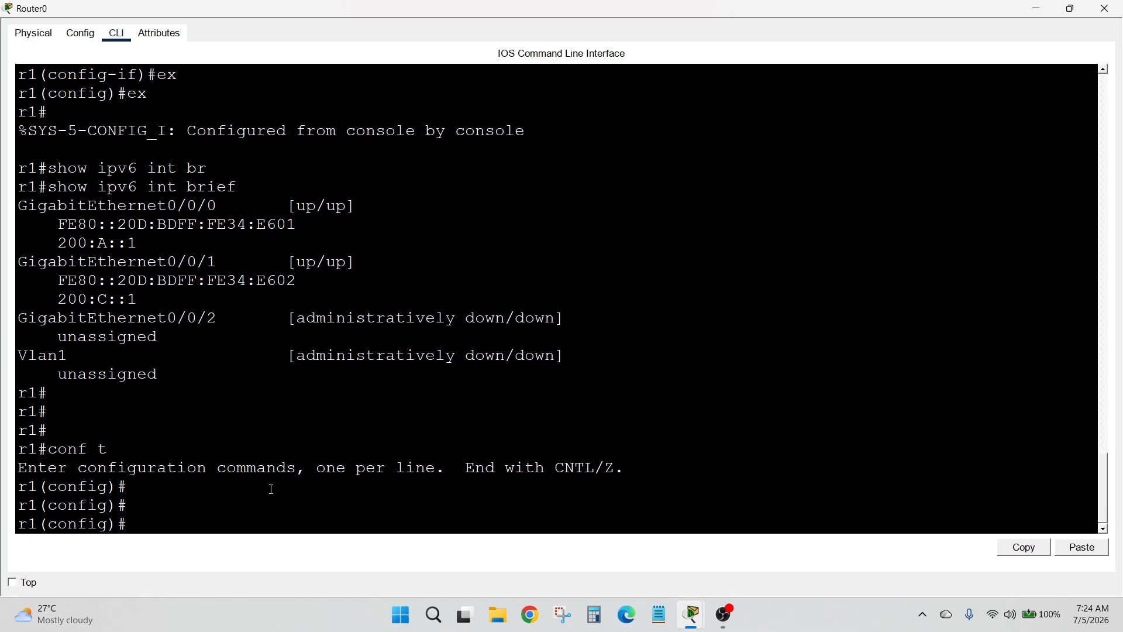
Enable IPv6 unicast routing on r1 and start OSPFv3 process 10 with ipv6 router ospf 10
type("ipv6 uni")
key("Tab")
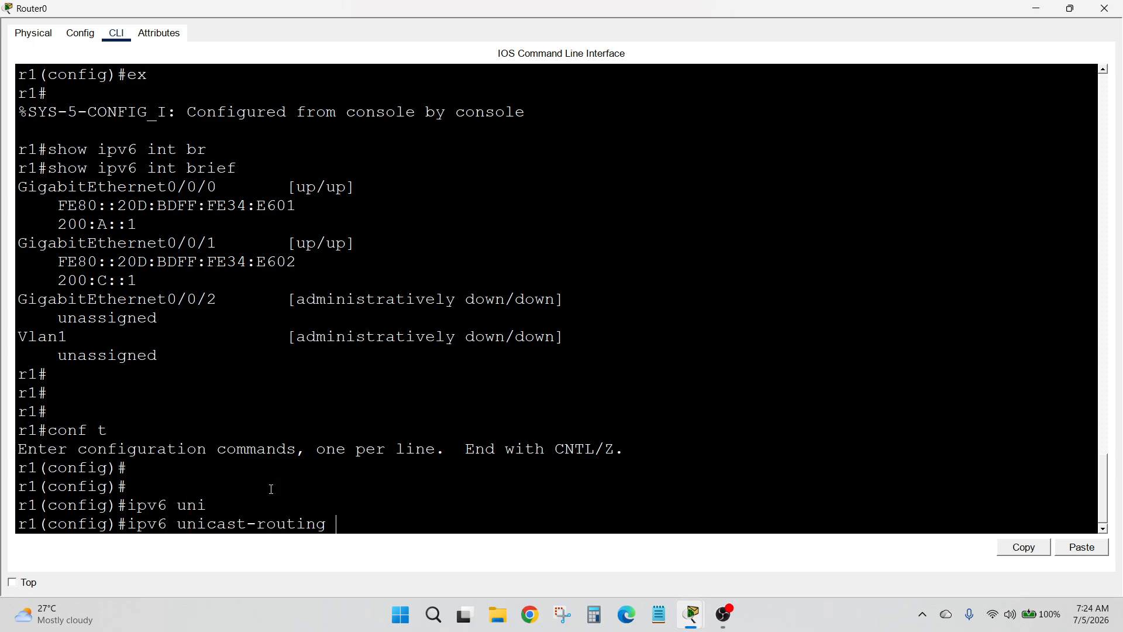
key("Return")
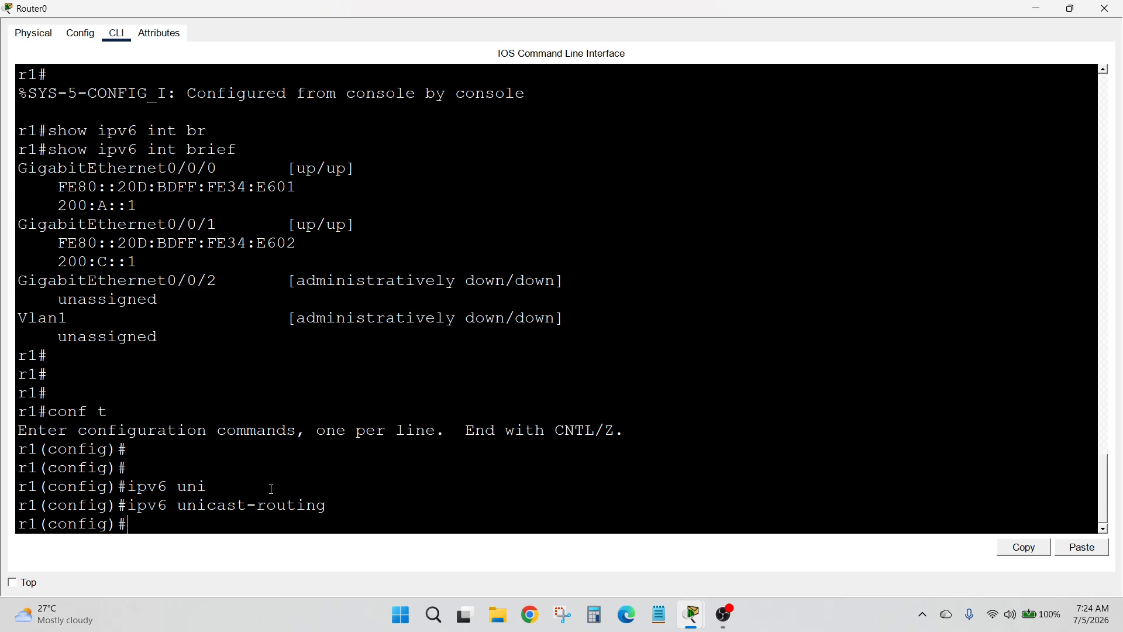
type("ipv6 router ospf 10")
key("Return")
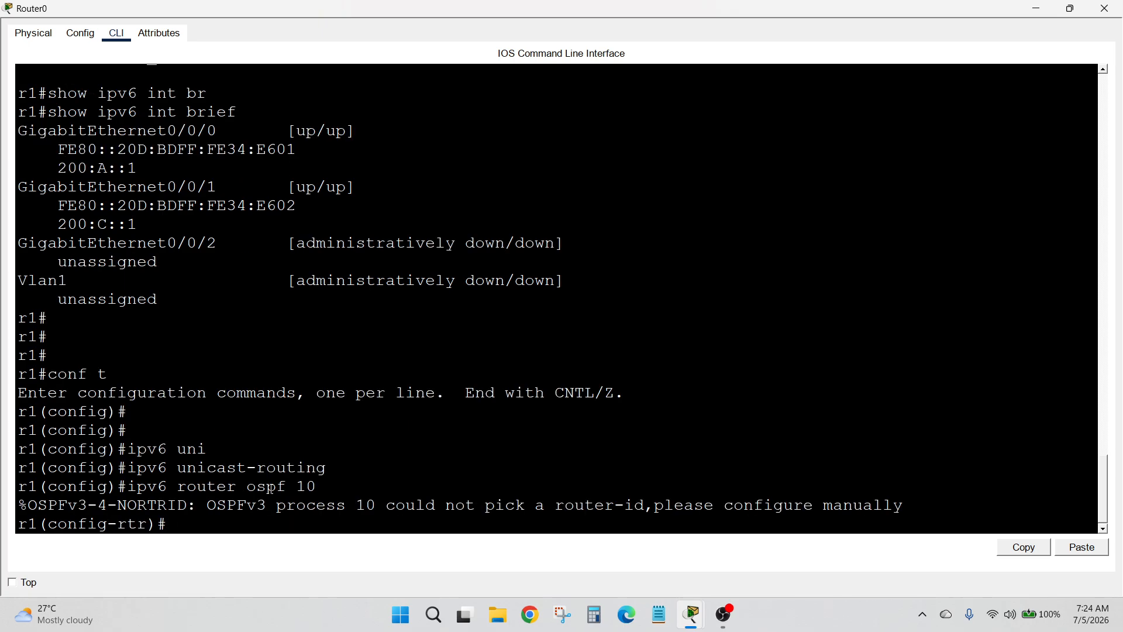
Set r1's OSPFv3 router ID to 1.1.1.1 after checking the topology's Router.ID label, and return to global configuration mode
type("routti")
key("Tab")
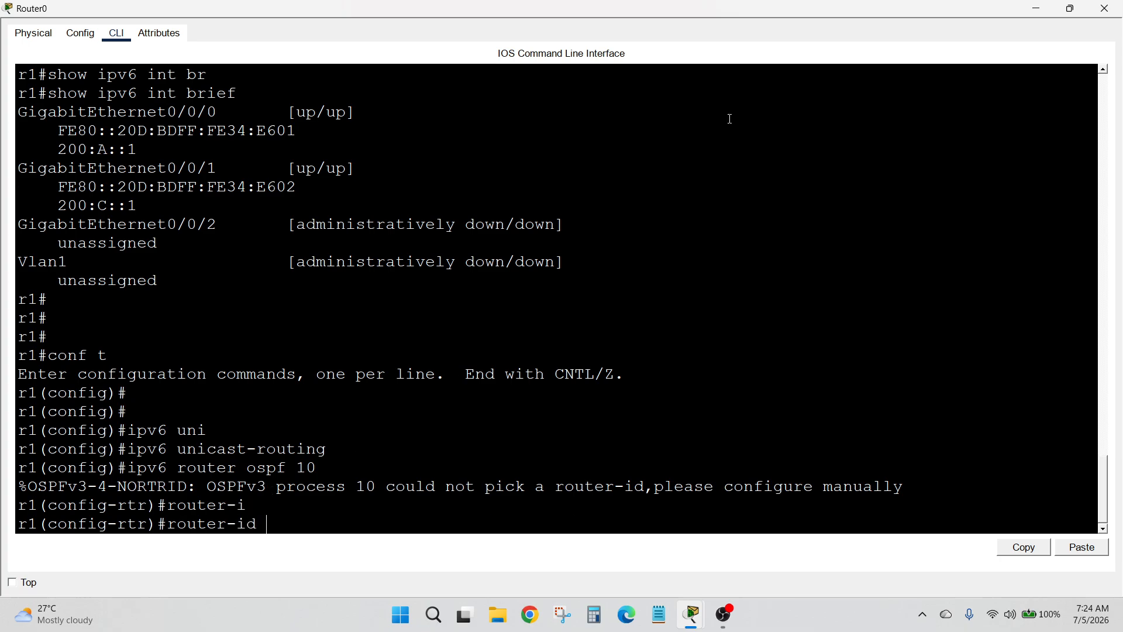
left_click(1036, 8)
left_click_drag(236, 165, 233, 165)
left_click(257, 138)
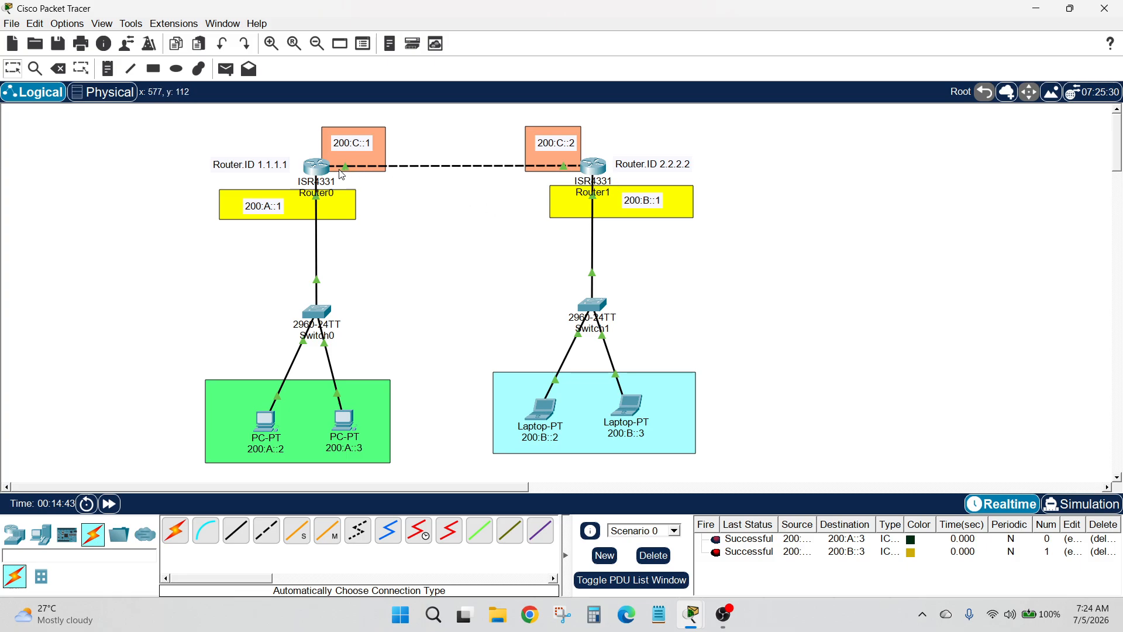
left_click(319, 169)
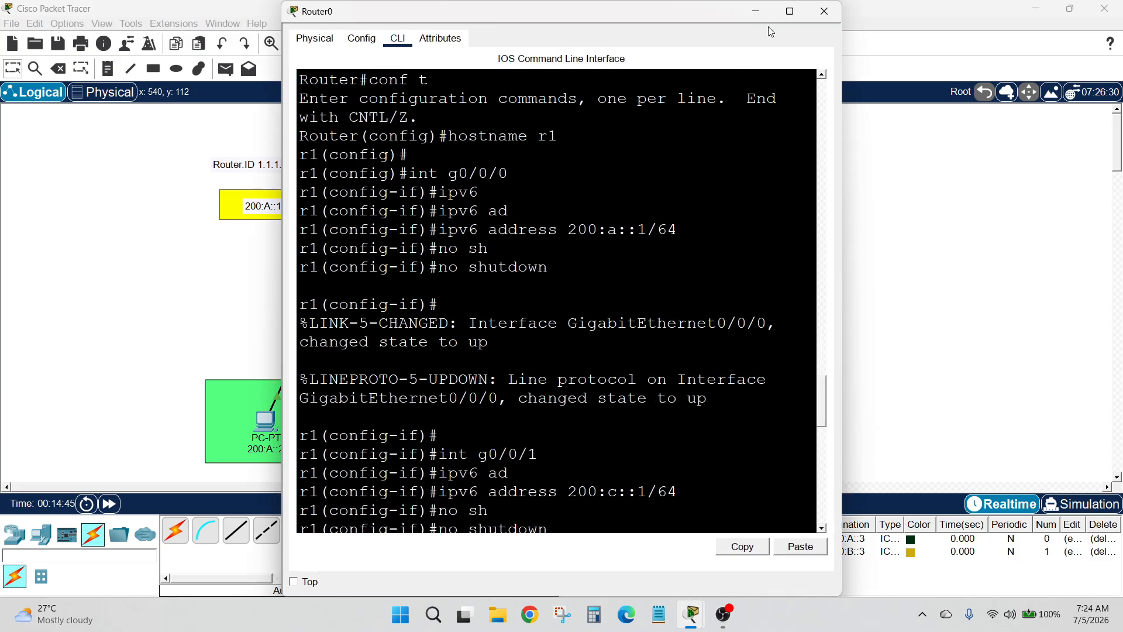
left_click(780, 16)
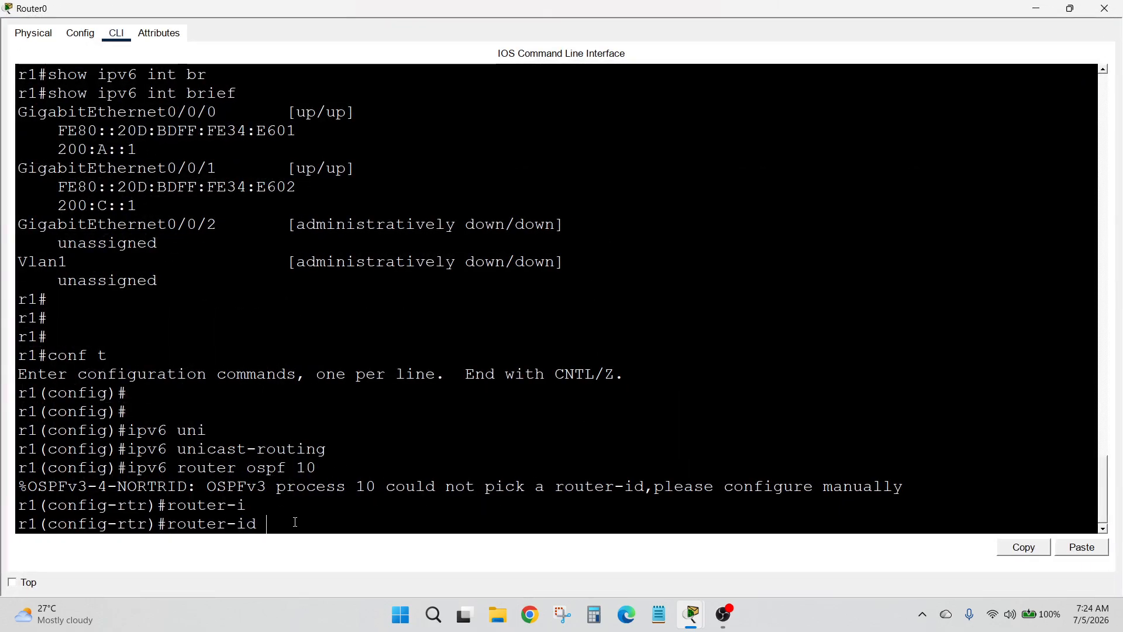
type("1.1.1.1")
key("Return")
type("e")
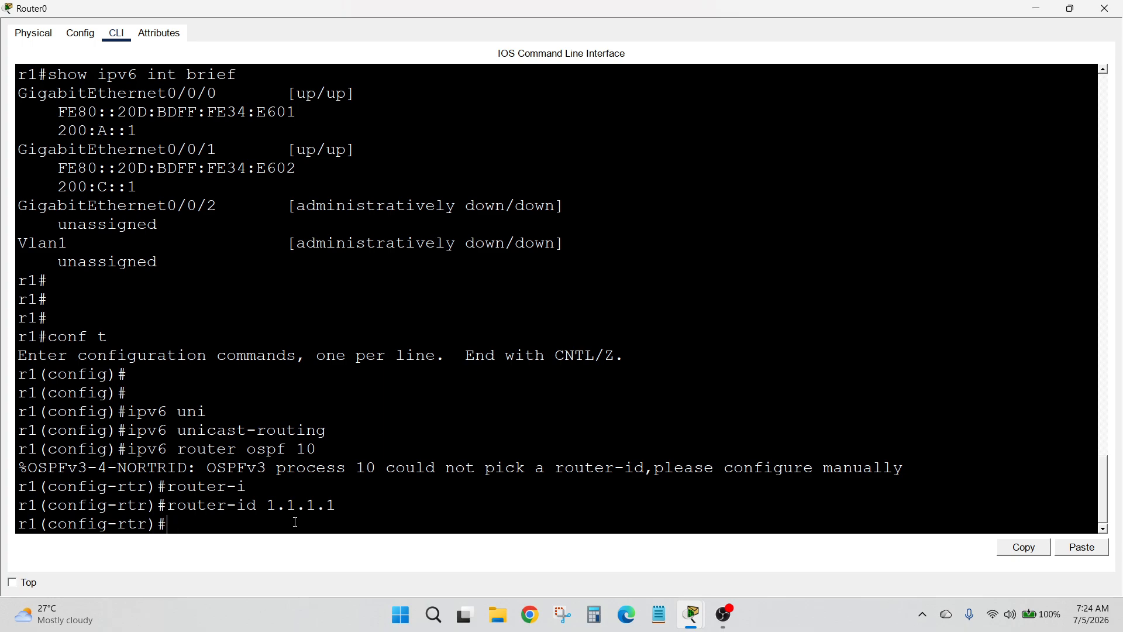
type("x")
key("Return")
Assign r1's interface g0/0/0 to OSPFv3 with ipv6 ospf 10 area 0 and exit the interface configuration
type("int g0/")
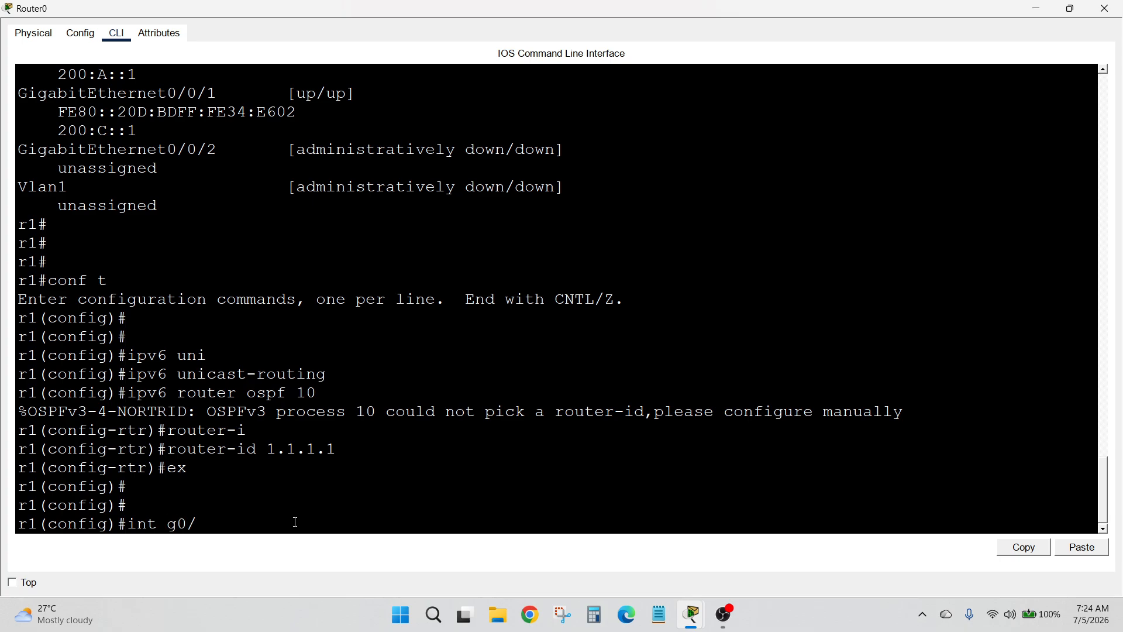
type("0/0")
key("Return")
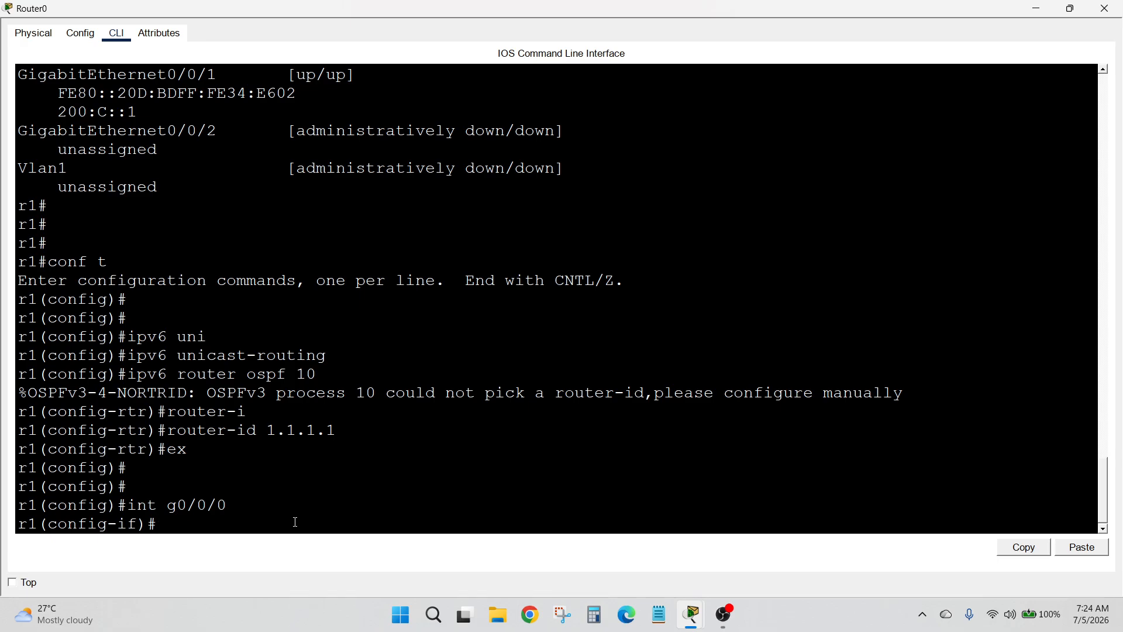
type("ipv6")
type(" ospf")
type(" 1")
type("0 ae")
key("BackSpace")
type("r")
key("Tab")
type("0")
key("Return")
type("ex")
key("Return")
key("Return")
Assign r1's interface g0/0/1 to OSPFv3 process 10, area 0
type("int")
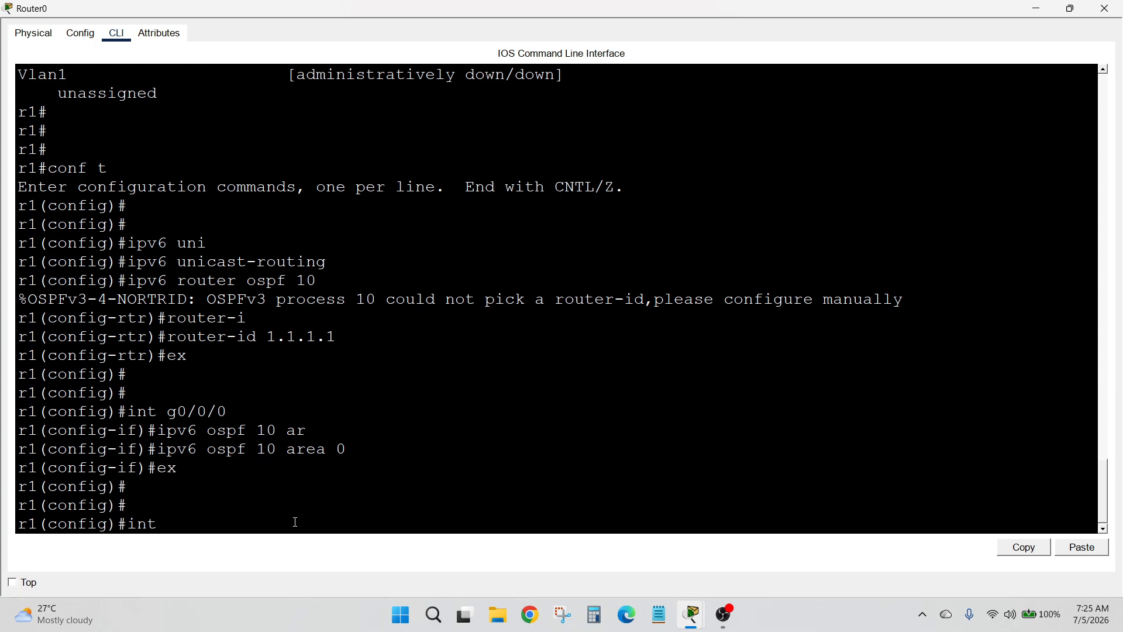
type(" g0/0/")
type("1")
key("Return")
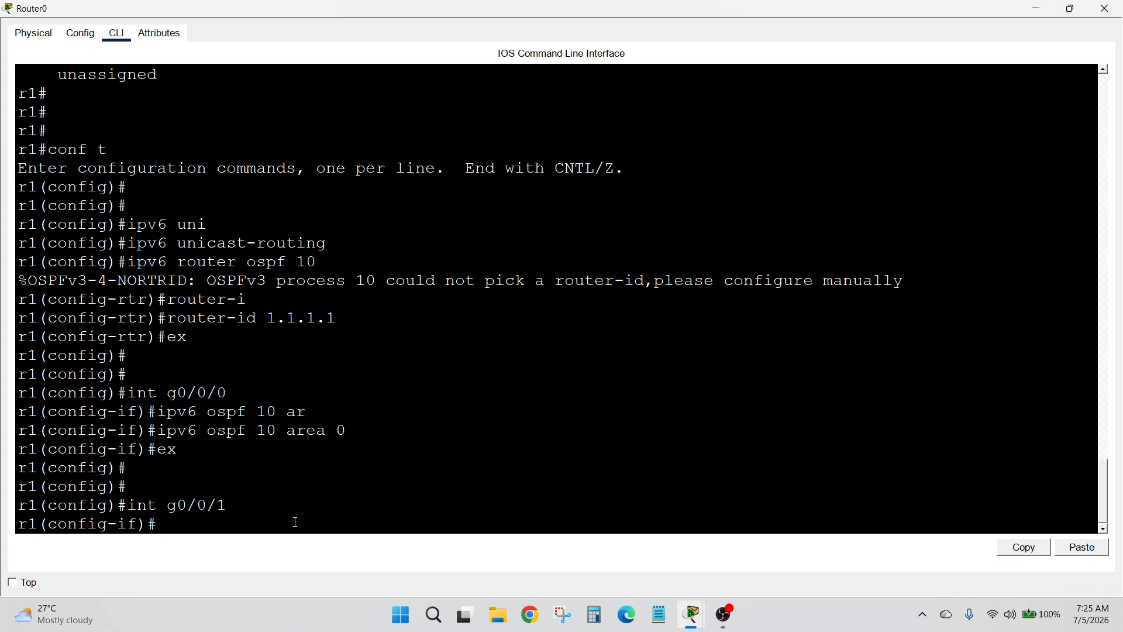
type("ipv6 os")
key("Tab")
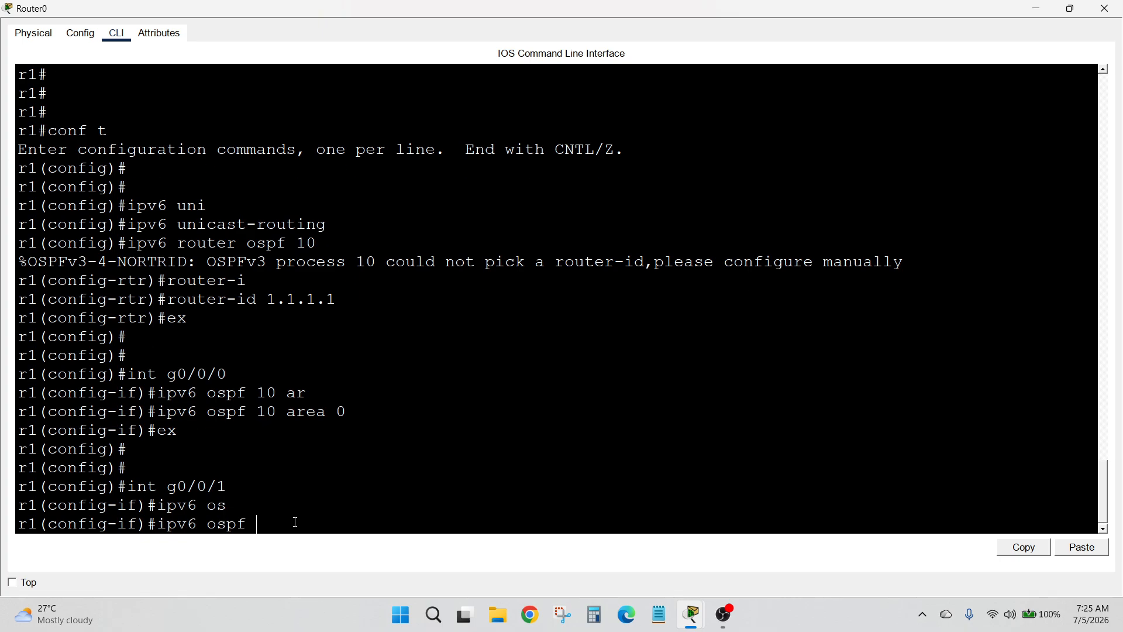
type("10 ar")
key("Tab")
type("0")
key("Return")
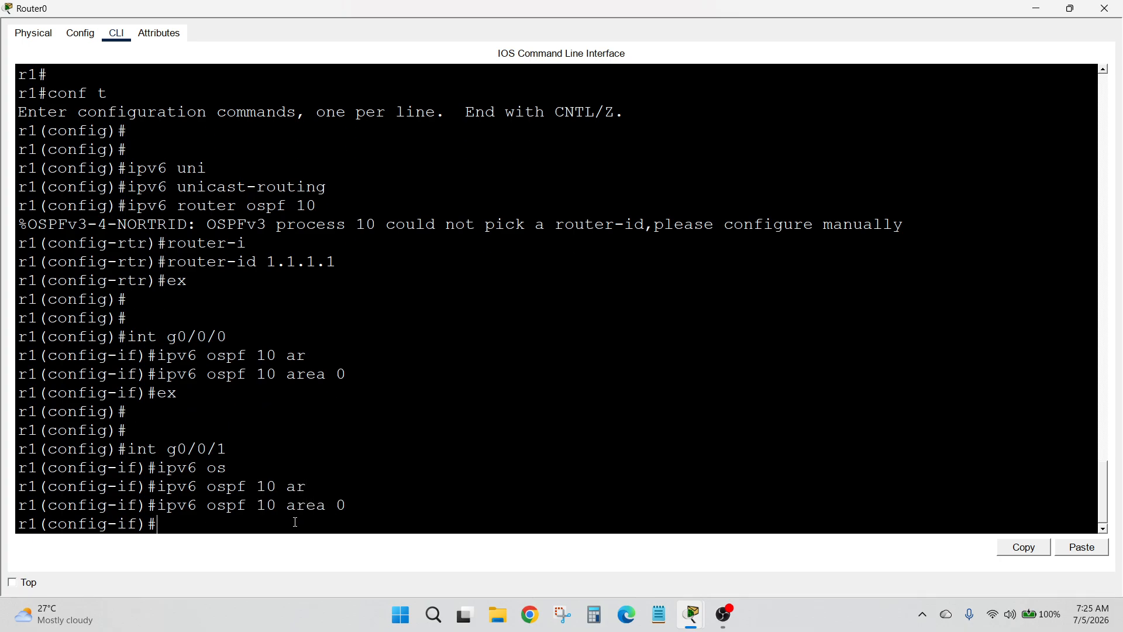
Exit r1's configuration modes back to the privileged prompt and close the Router0 window
key("Return")
type("ex")
key("Return")
type("ex")
key("Return")
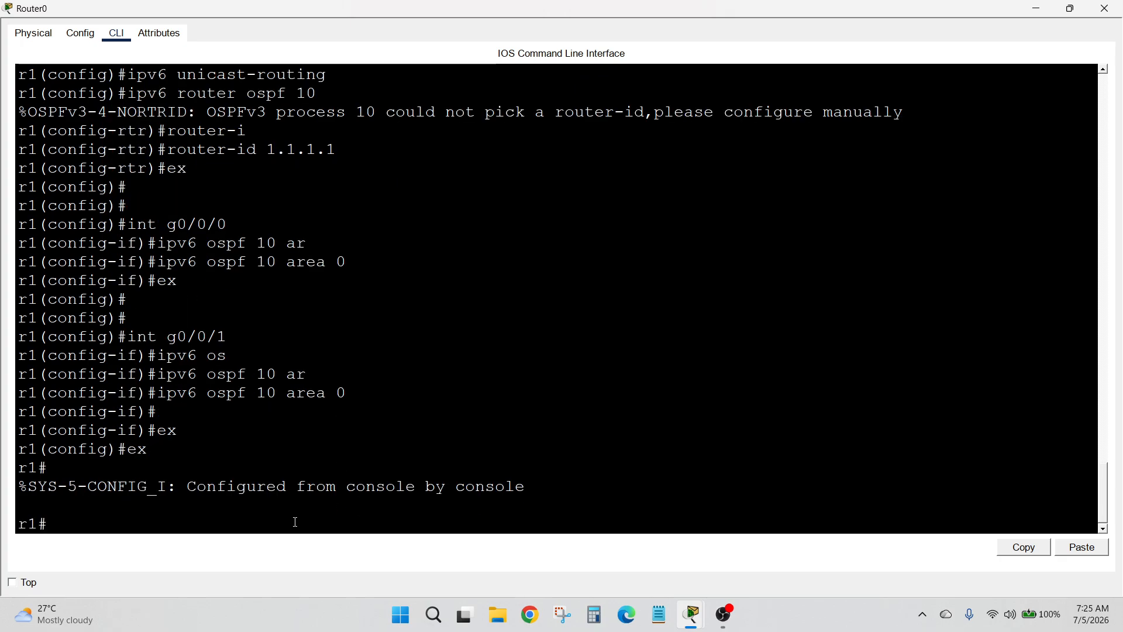
key("Return")
key("Return")
left_click(1104, 8)
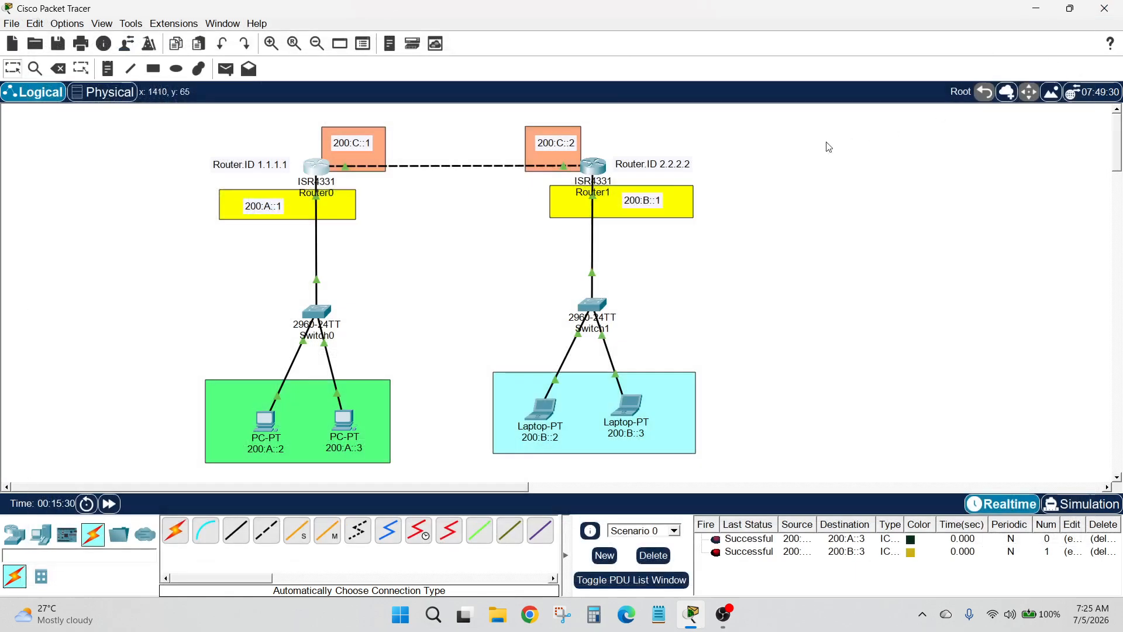
Open Router1's command line and enter global configuration mode on r2 with conf t
left_click(594, 168)
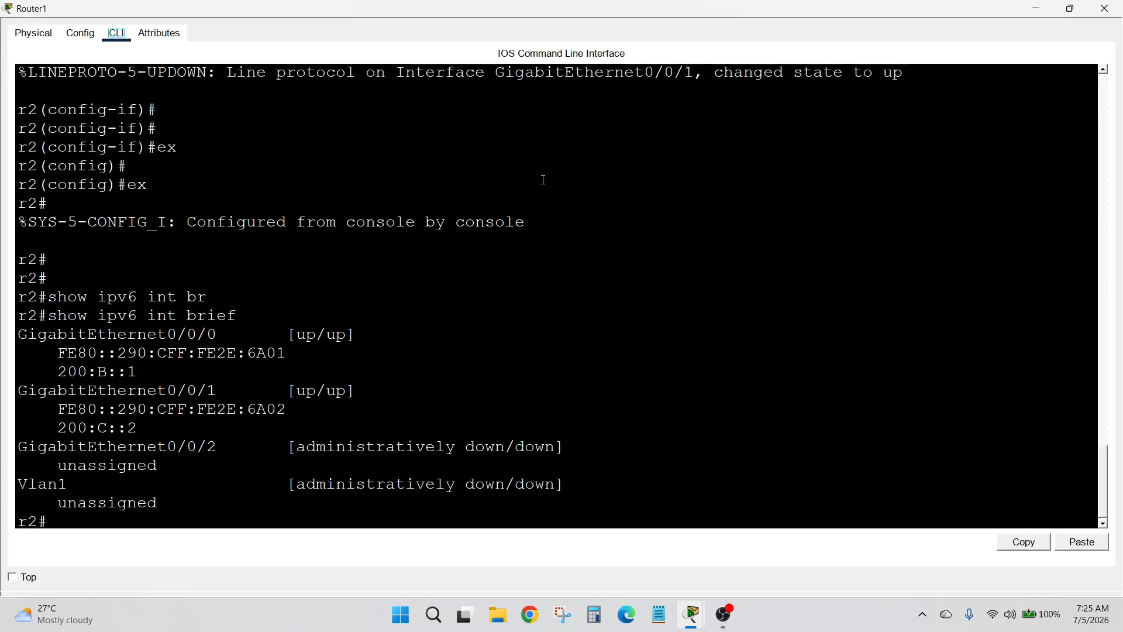
key("Return")
key("Return")
type("conf t")
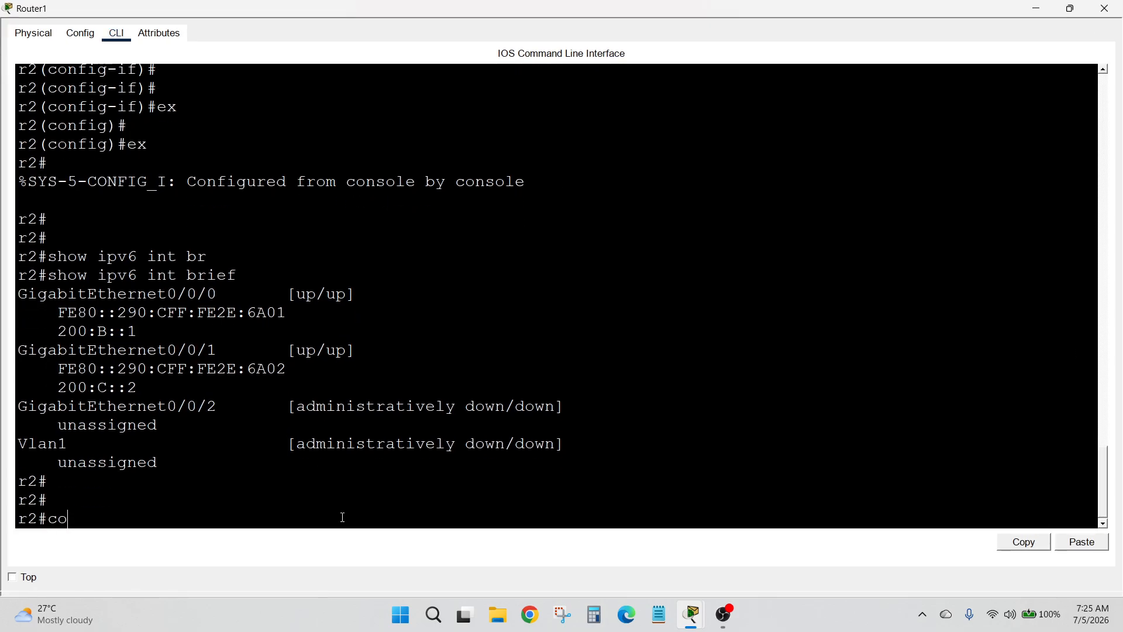
key("Return")
key("Return")
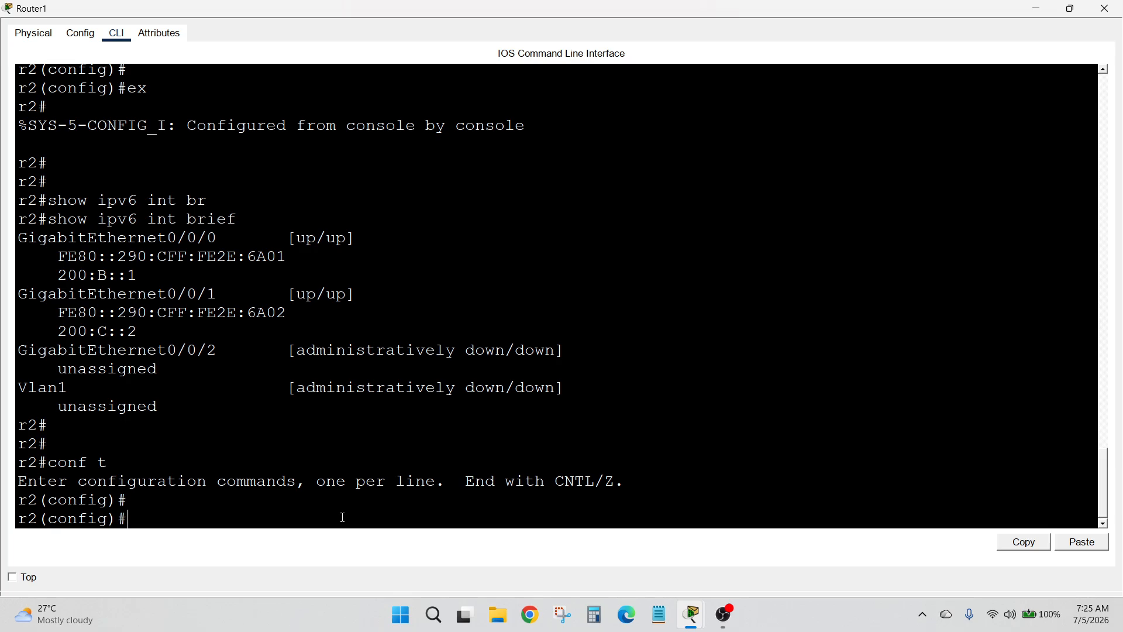
Enable IPv6 unicast routing on r2 and start OSPFv3 process 10 with ipv6 router ospf 10
type("ipv6 uni")
key("Tab")
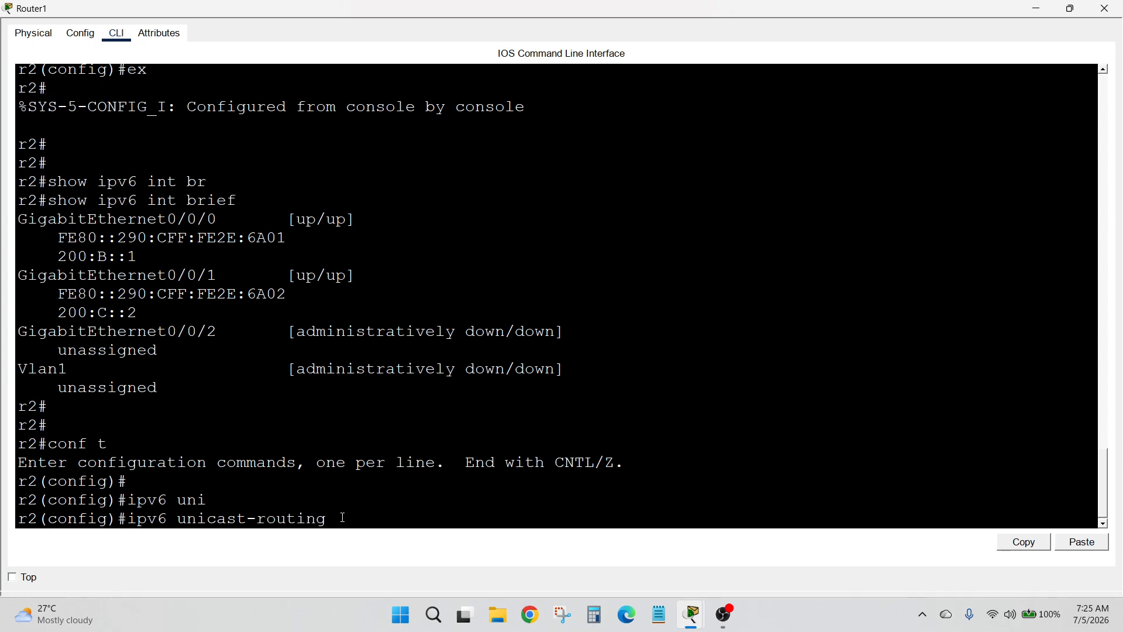
key("Return")
type("ip")
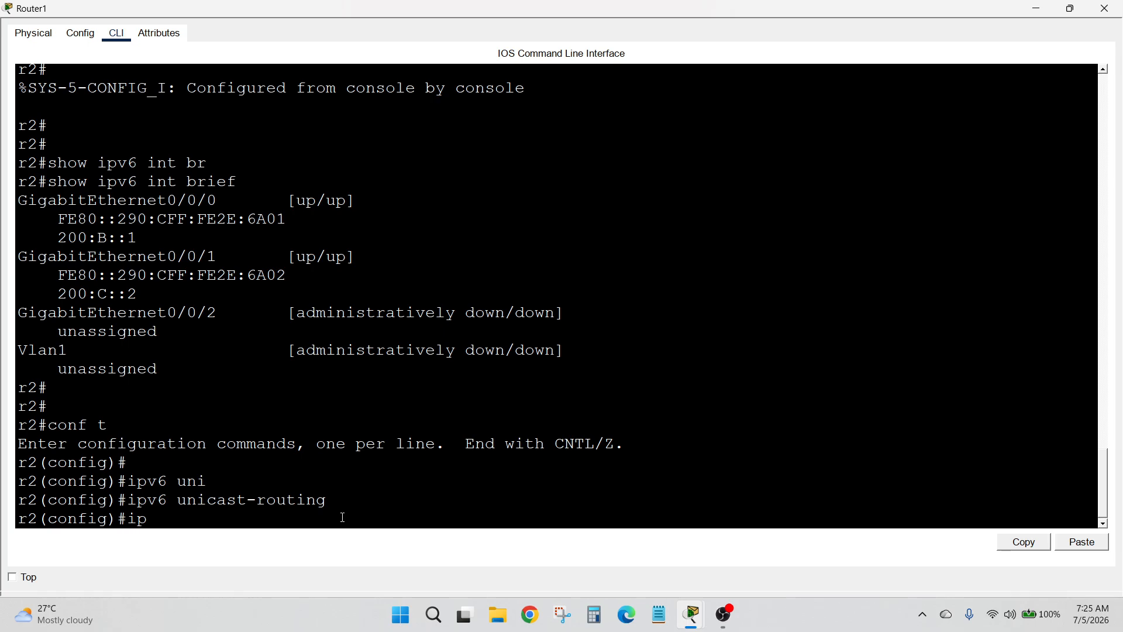
type("v6 router os")
key("Tab")
type("10")
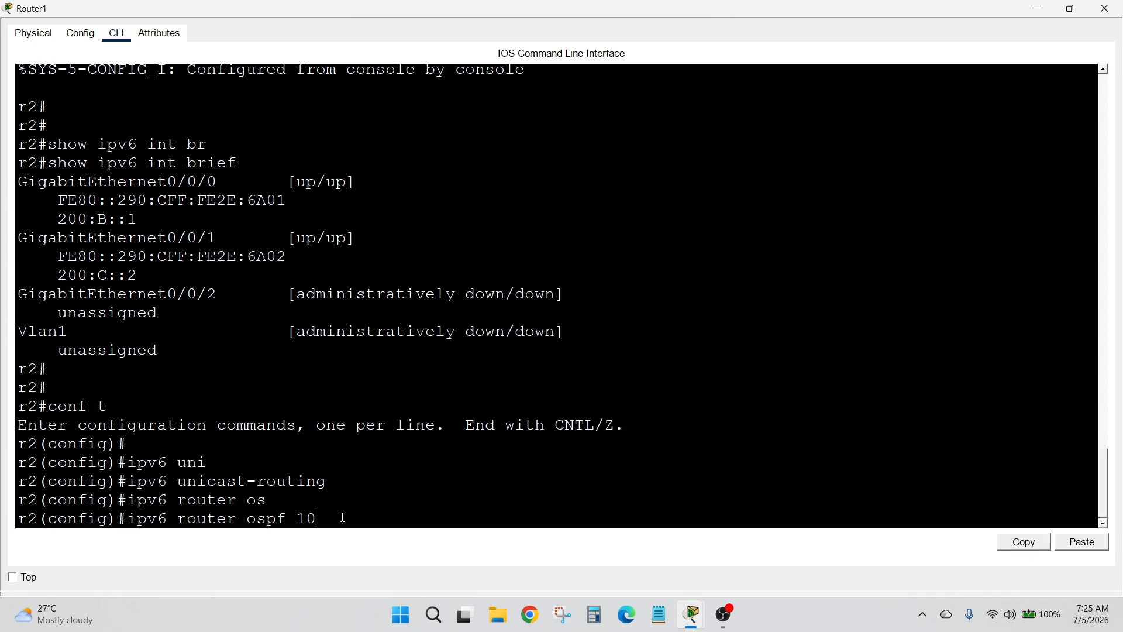
key("Return")
key("Return")
Set r2's OSPFv3 router ID to 2.2.2.2 and return to global configuration mode
type("router-i")
key("Tab")
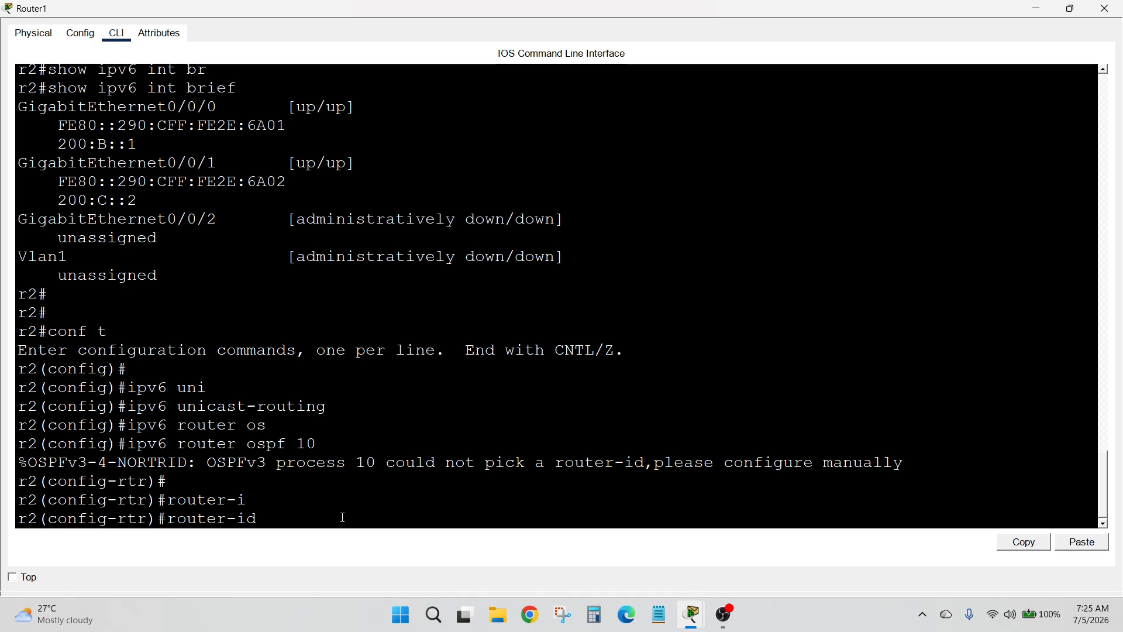
type("2.2.2.2")
key("Return")
type("ex")
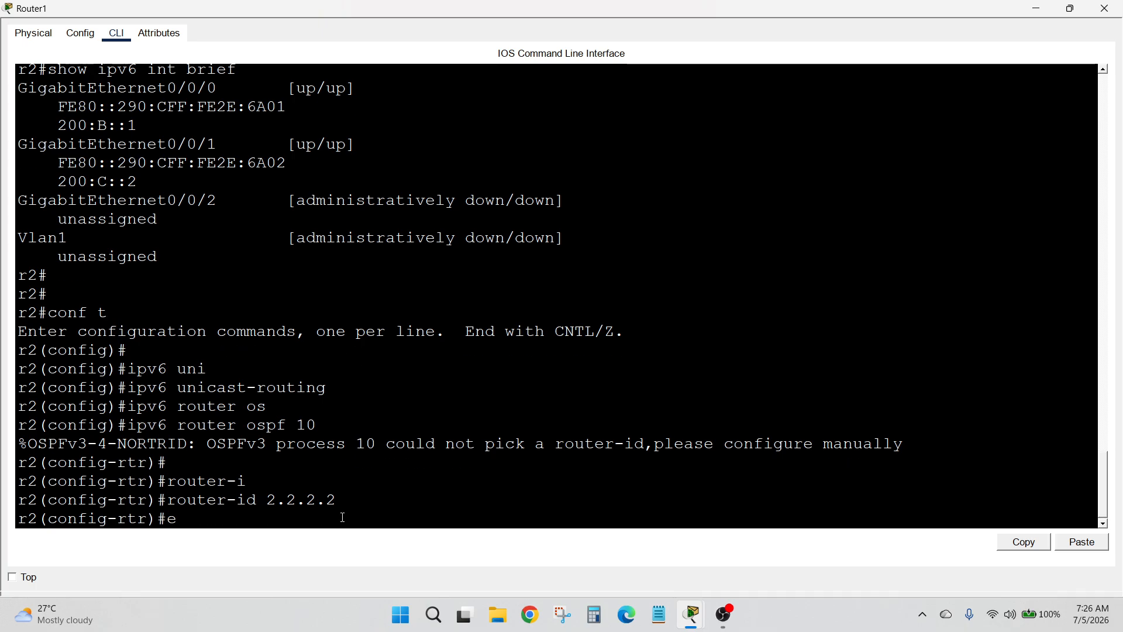
key("Return")
key("Return")
key("Return")
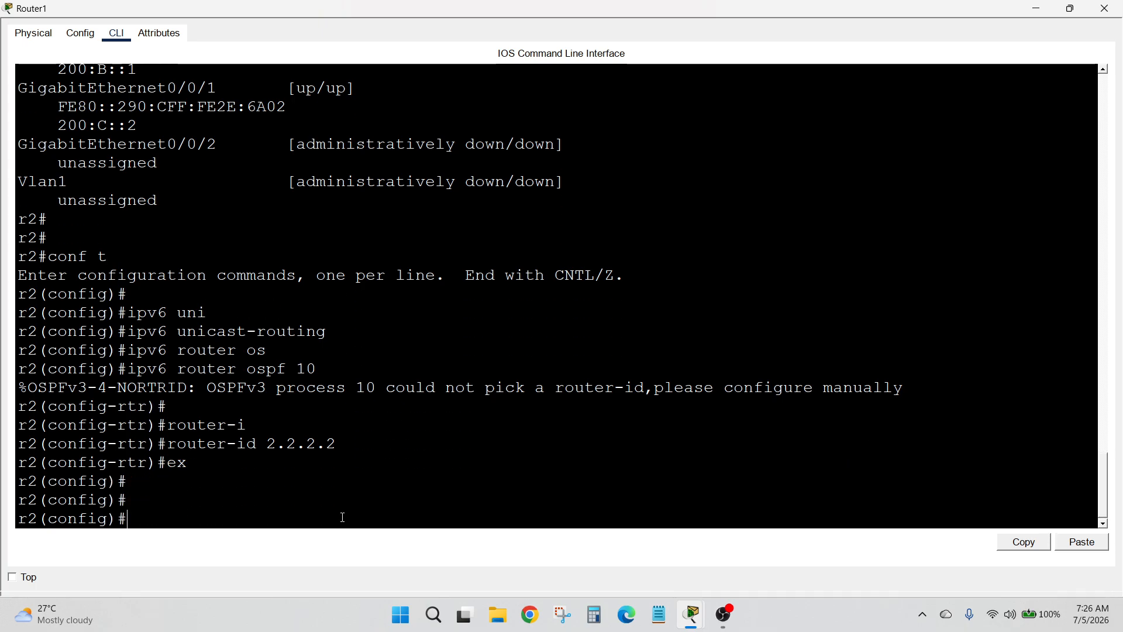
Try to assign r2's g0/0/0 to OSPFv3 by entering ipv6 router ospf 10 followed by ipv6 ospf 10 area 0
type("int g0/0/0")
key("Return")
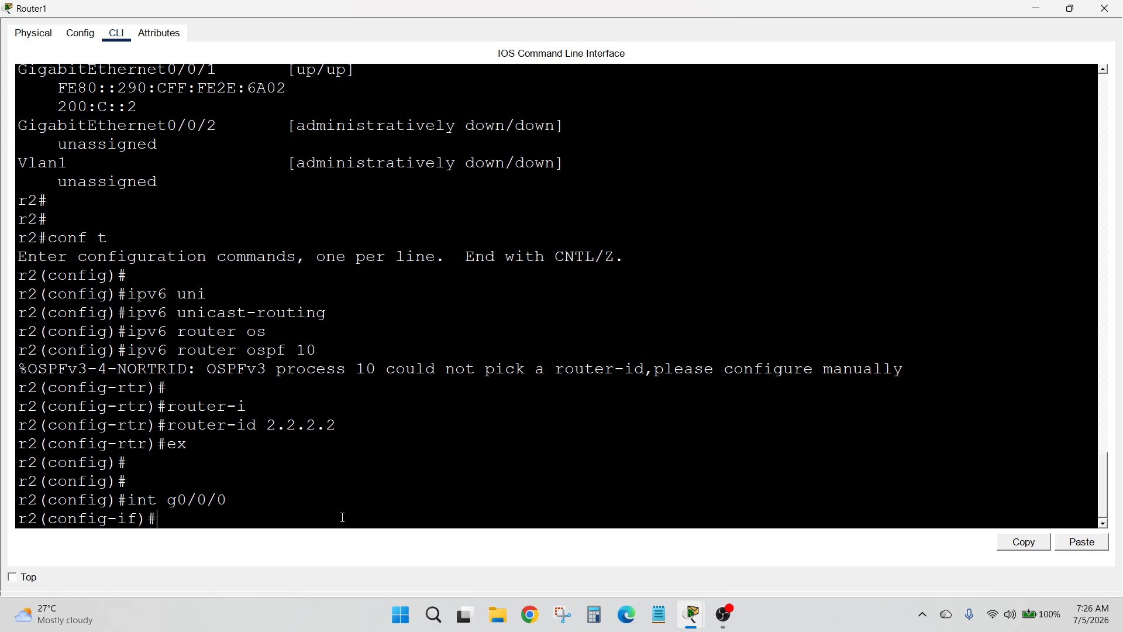
type("ipv6 router ospf 10")
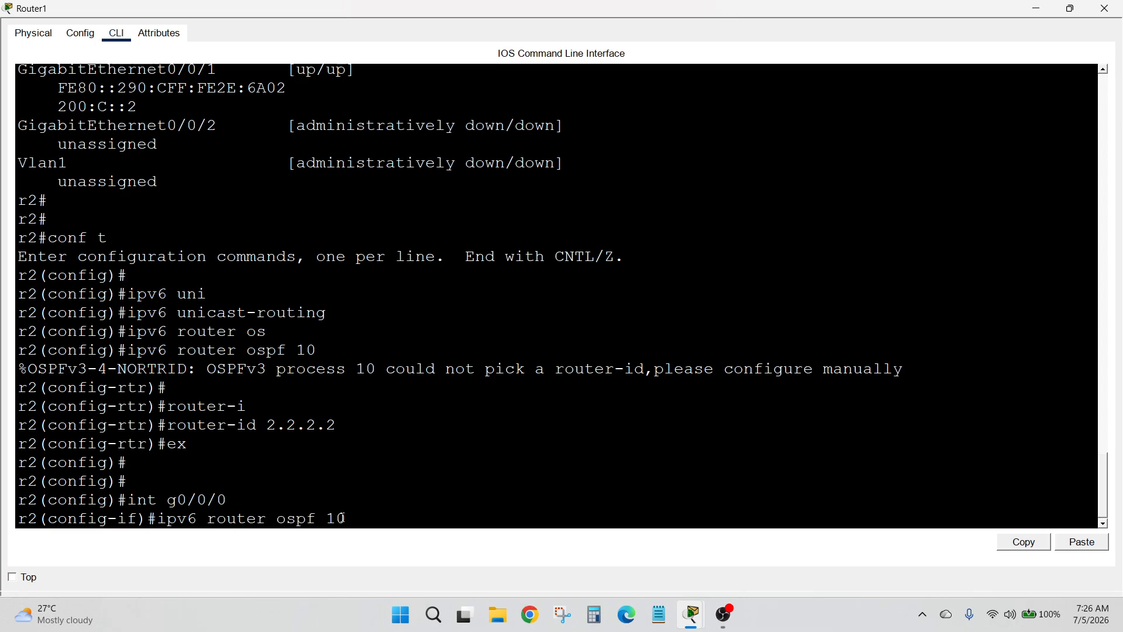
key("Return")
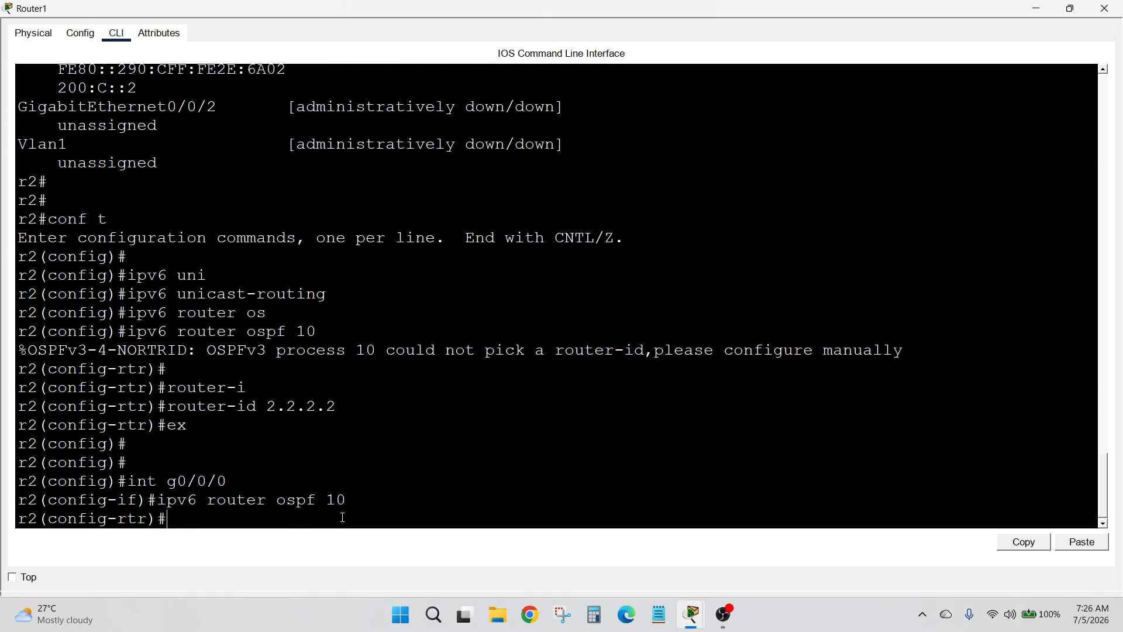
type("ipv6 ospf 10 area 0")
key("Return")
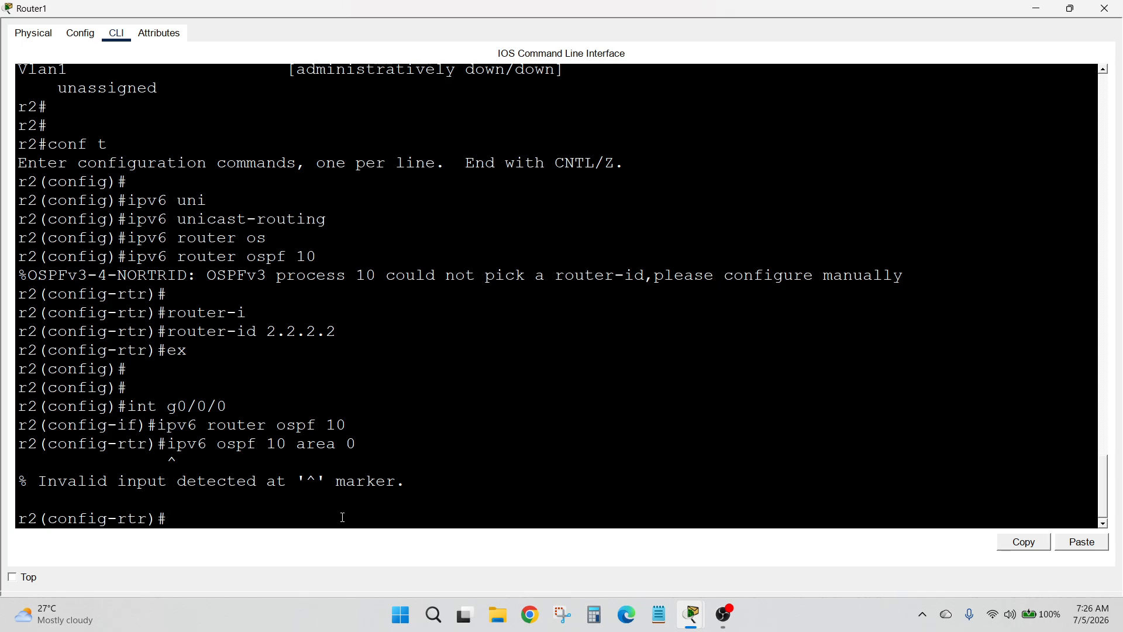
key("Up")
Check the interface OSPF commands entered on Router0 for comparison, and return to Router1's command line
left_click(1104, 9)
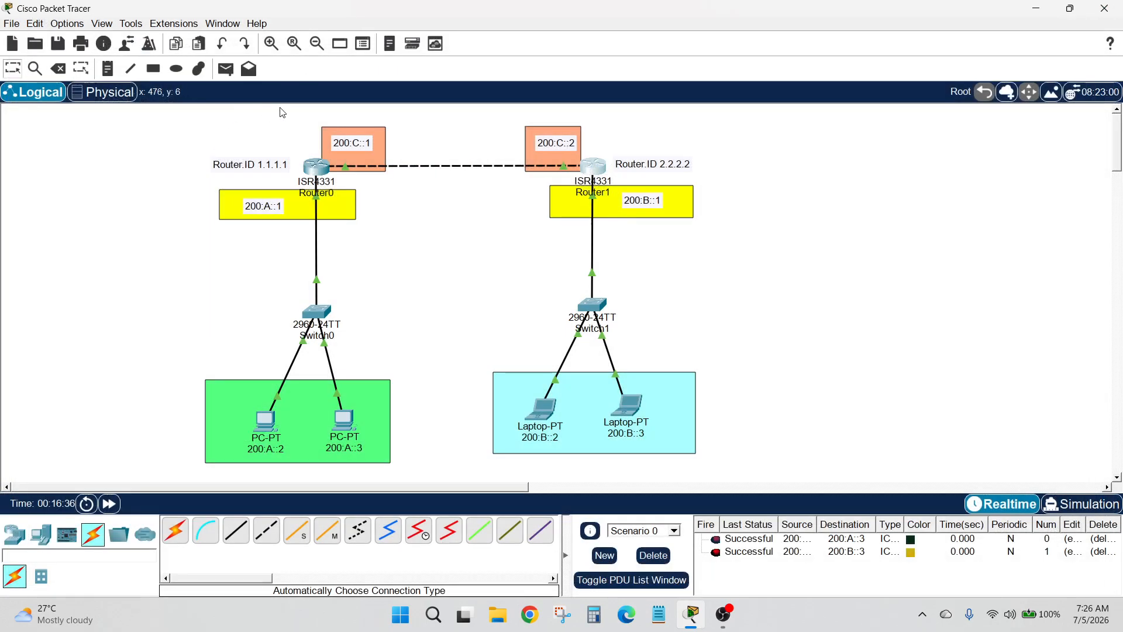
left_click(314, 171)
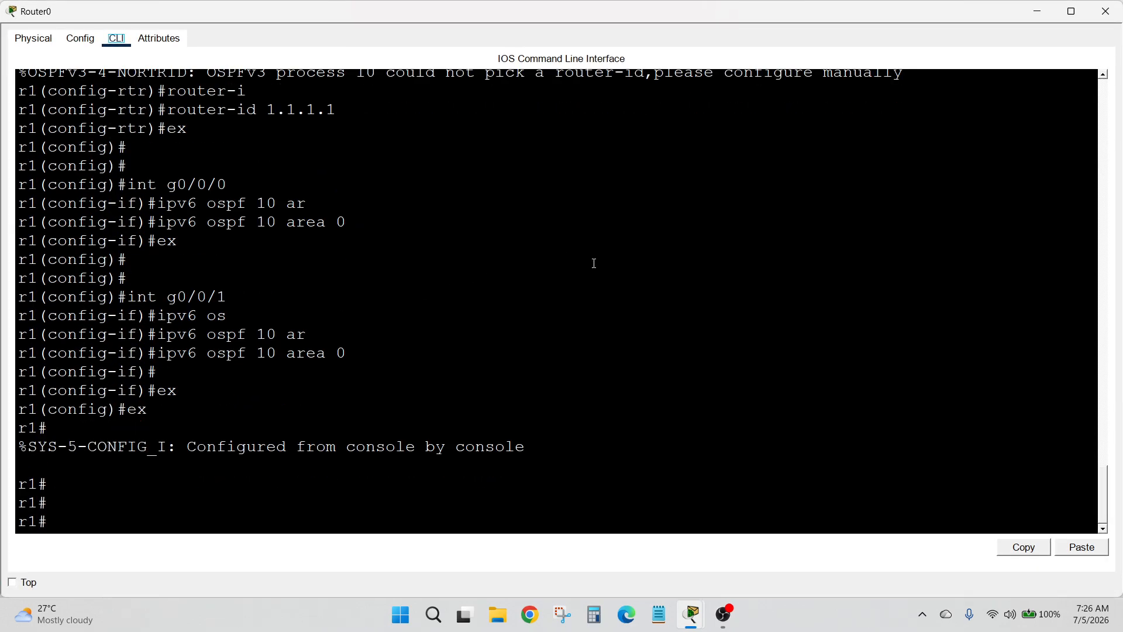
left_click(1107, 13)
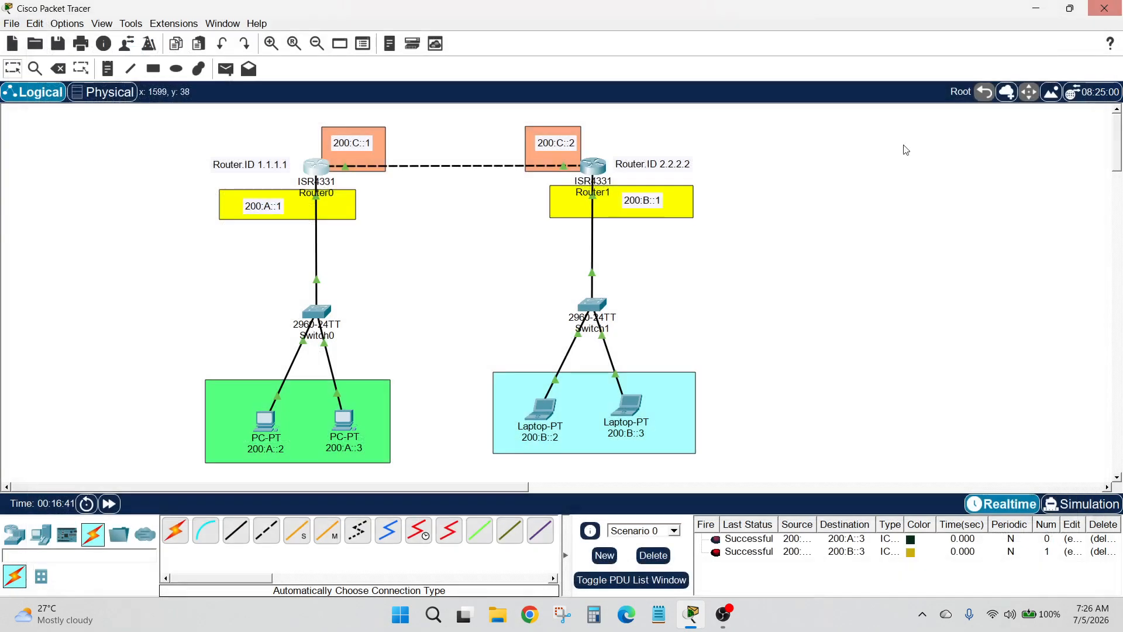
left_click(593, 167)
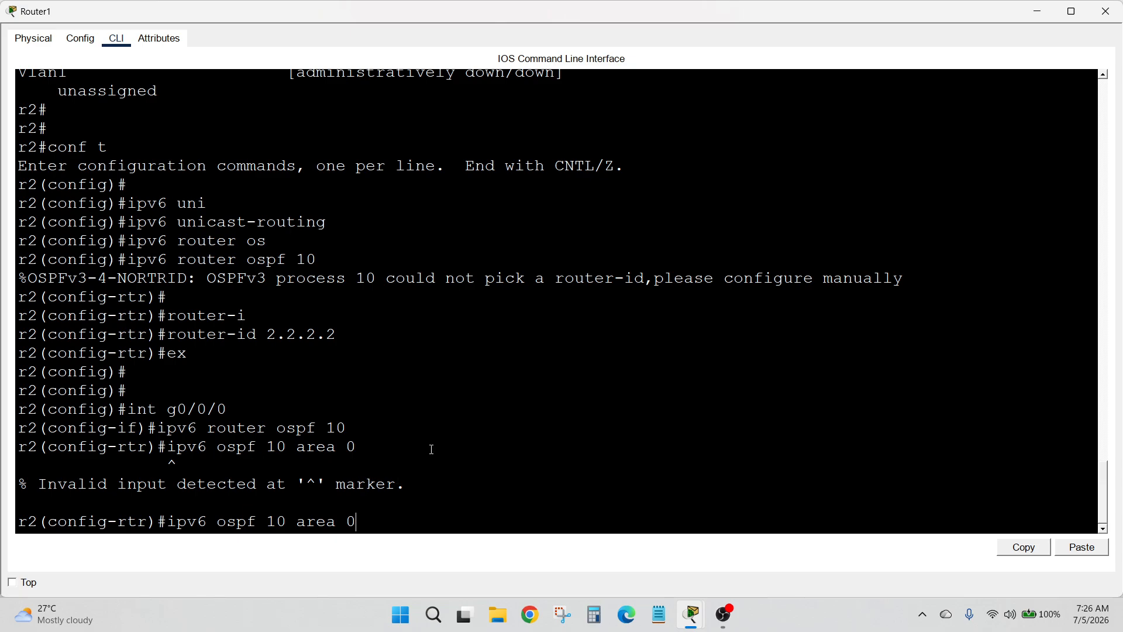
Retry ipv6 ospf 10 area 0 in r2's router configuration mode and exit to the privileged prompt
key("Return")
type("ex")
key("Return")
key("Return")
type("ex")
key("Return")
key("Return")
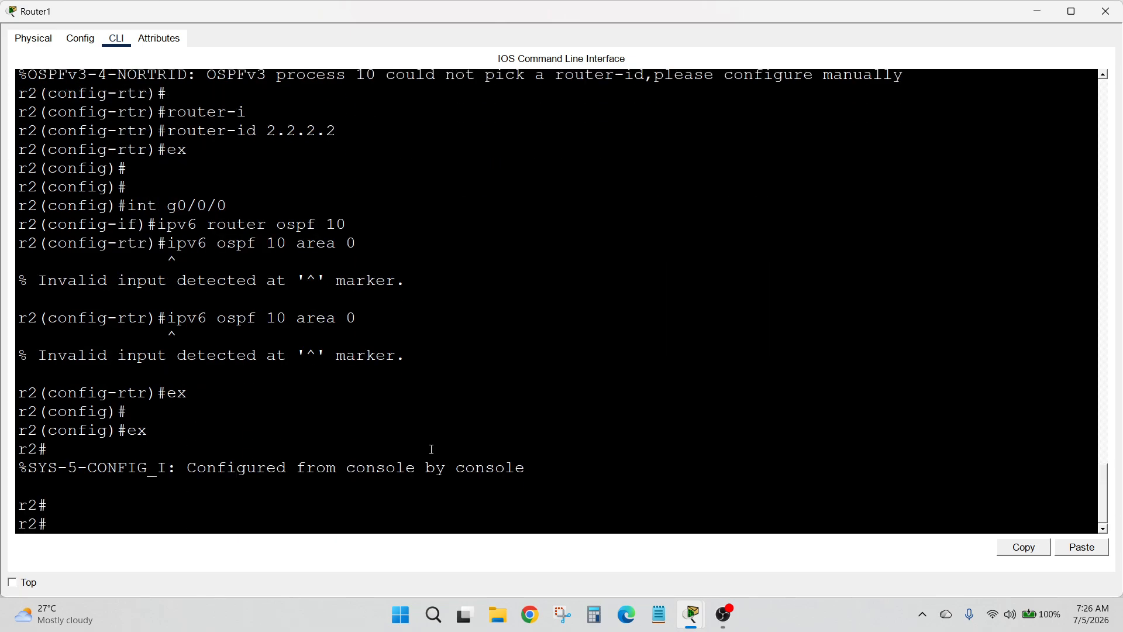
Assign r2's g0/0/0 to OSPFv3 with ipv6 ospf 10 area 0 in interface configuration mode, and exit to the privileged prompt
type("conf t")
key("Return")
type("int g")
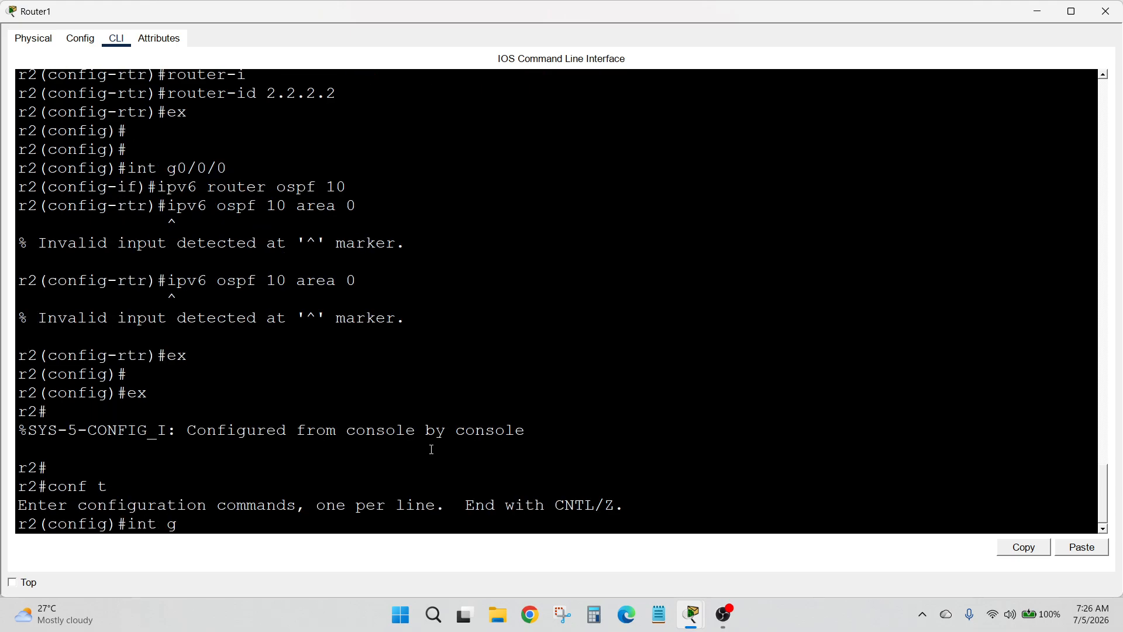
type("0/0/0")
key("Return")
type("ipv6")
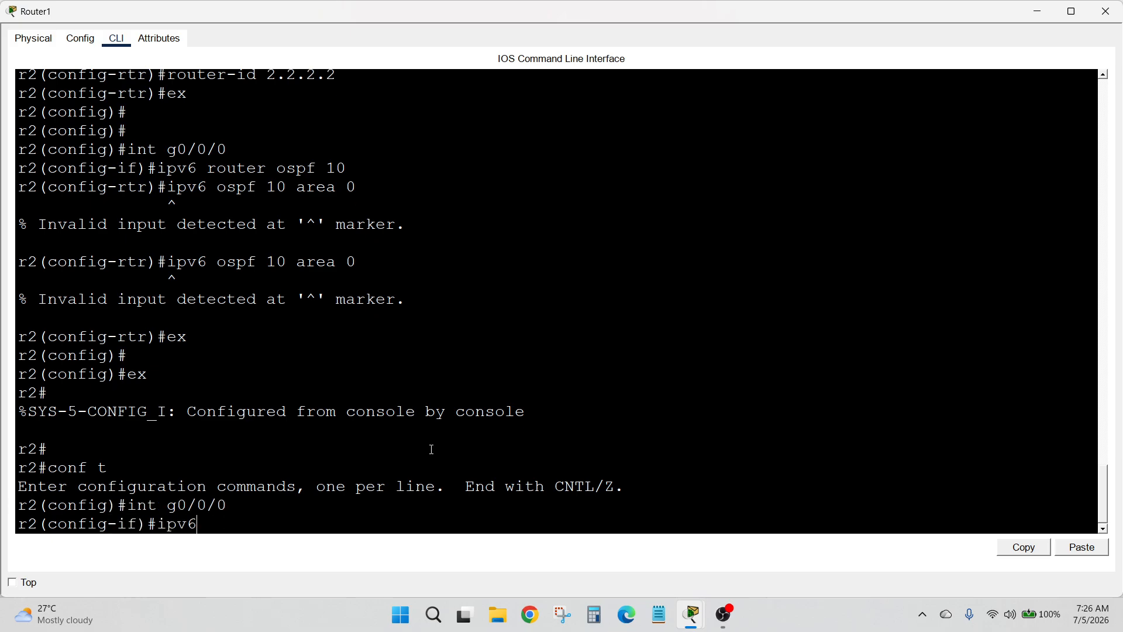
type(" ospf 10 area 0")
key("Return")
type("ex")
key("Return")
type("ex")
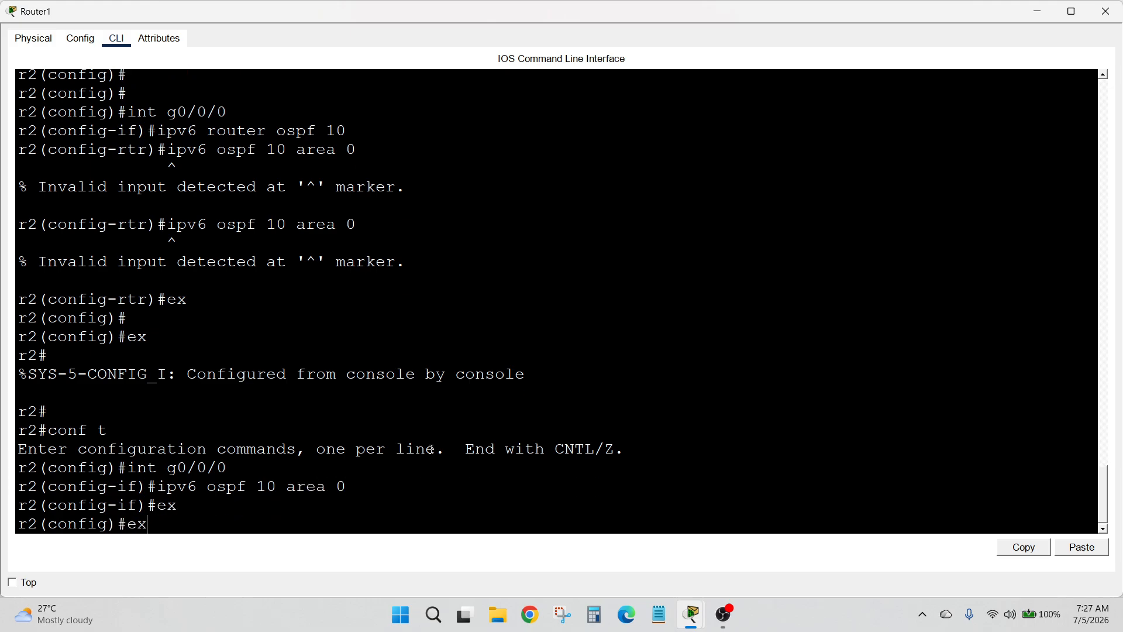
key("Return")
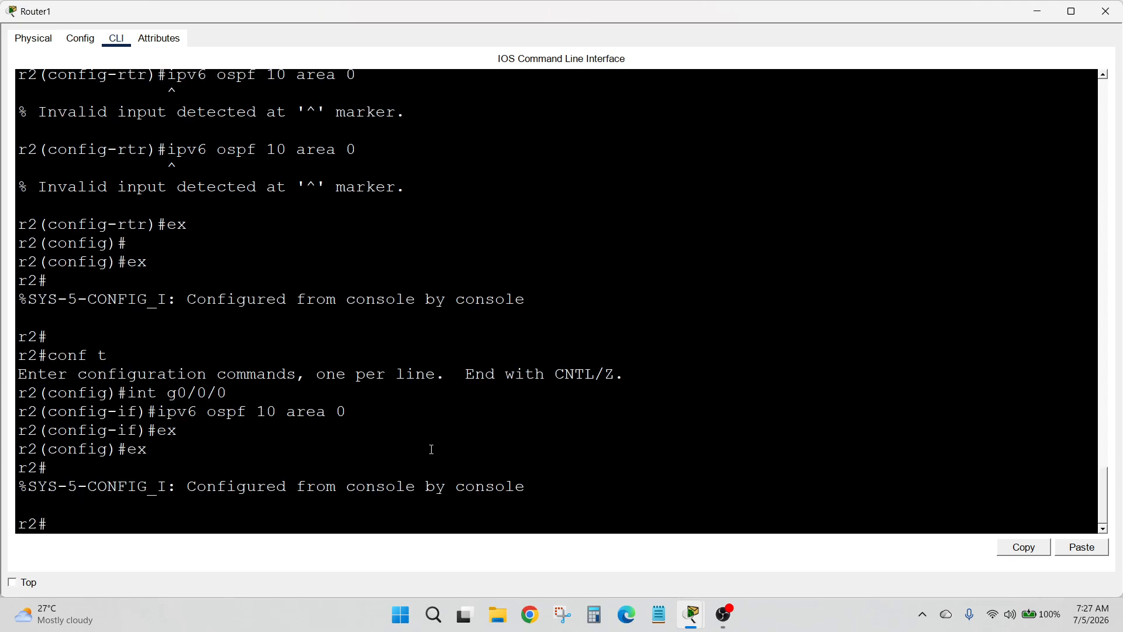
Enter interface configuration mode for r2's g0/0/1 and begin an ipv6 command
type("cnf")
key("BackSpace")
key("BackSpace")
type("inf")
key("BackSpace")
key("BackSpace")
key("BackSpace")
type("onf t")
key("Return")
type("it")
key("BackSpace")
type("nt")
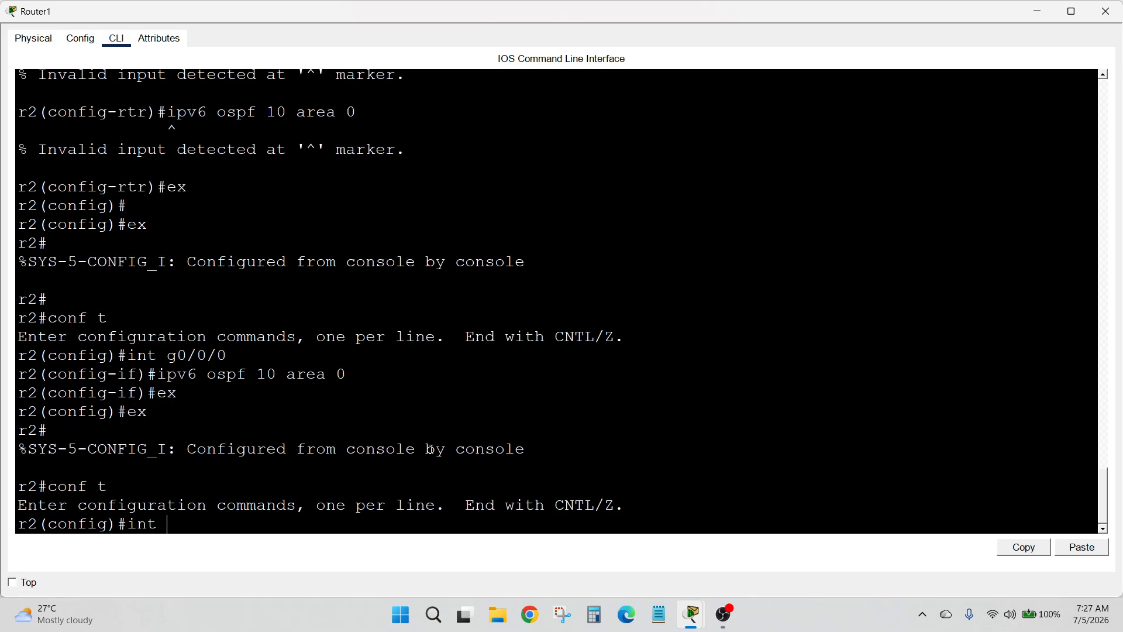
scroll(368, 160, "up", 3)
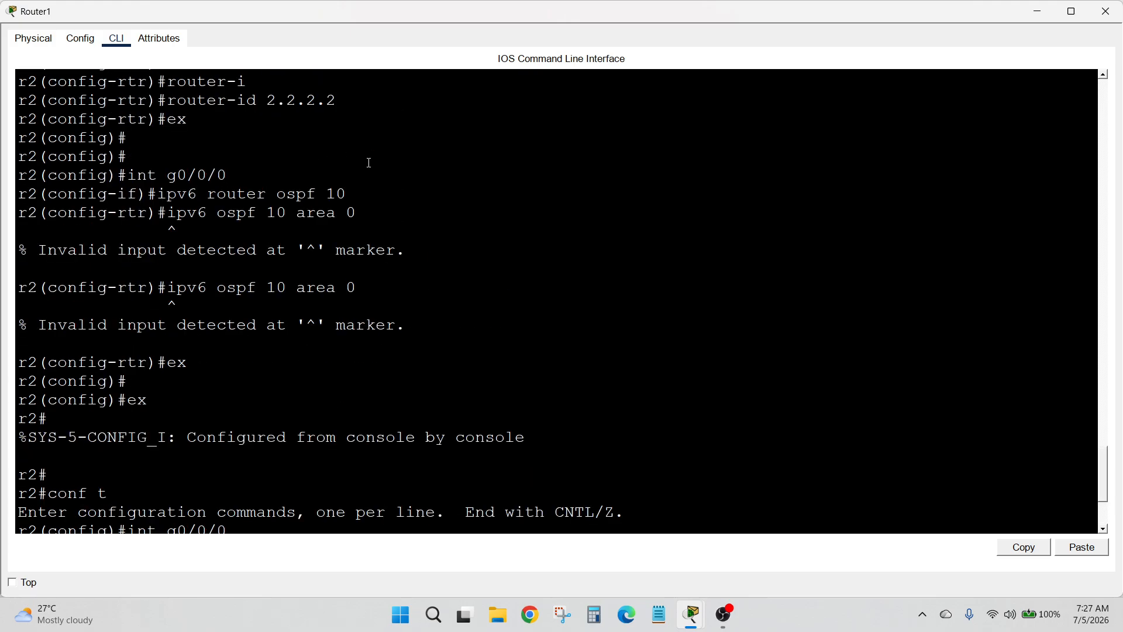
scroll(404, 263, "down", 3)
type("g0/0/1")
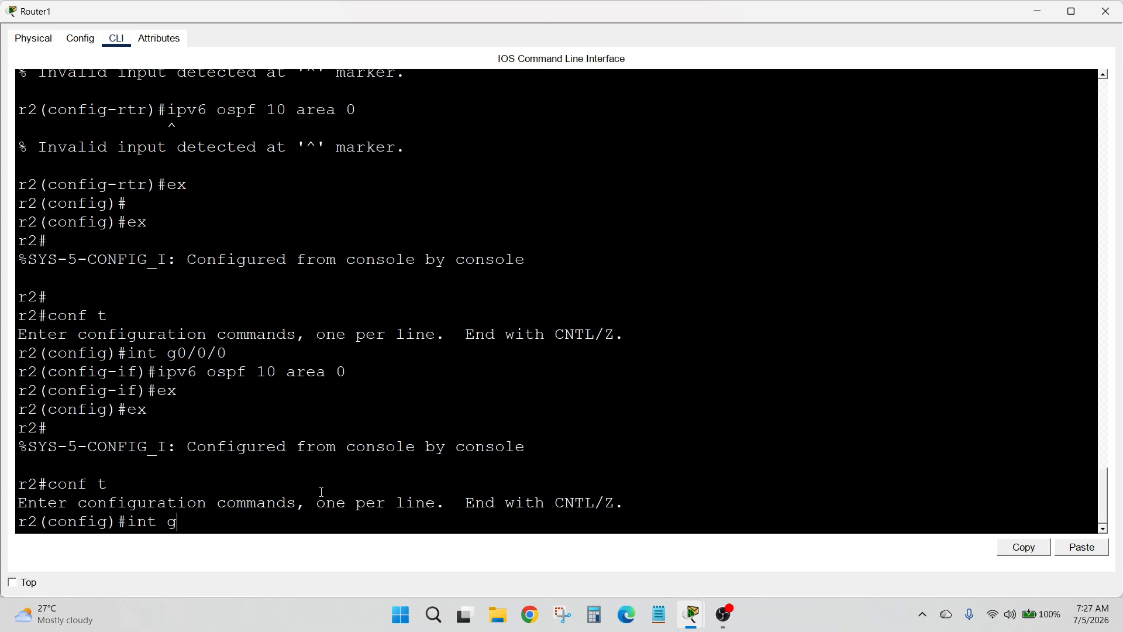
key("Return")
type("ipv6")
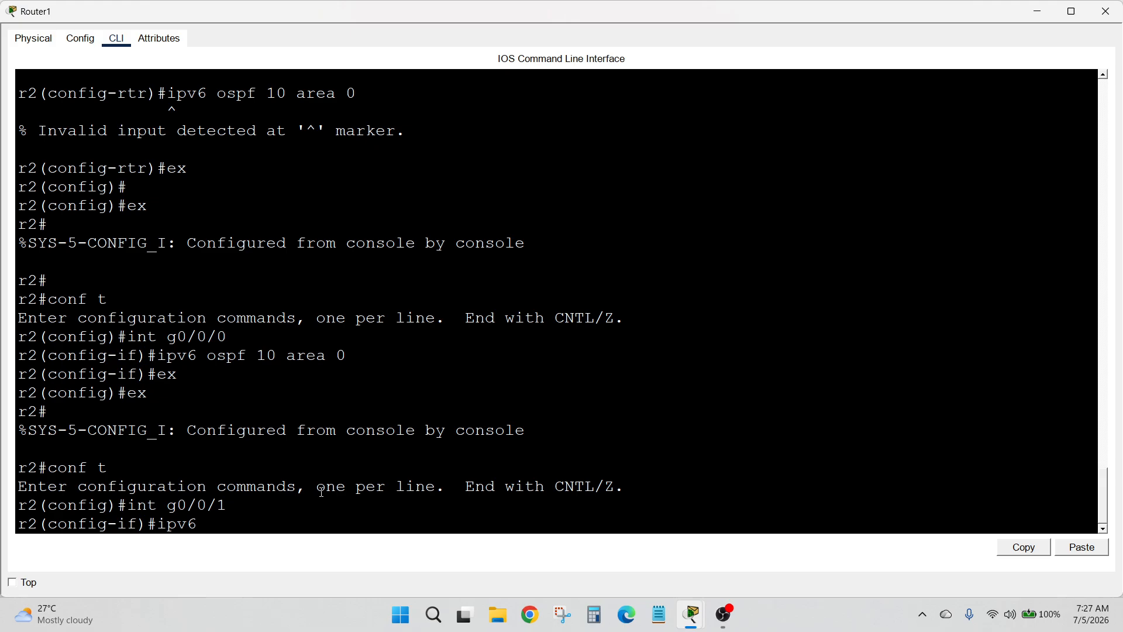
type(" router")
type(" ospf")
key("BackSpace")
key("BackSpace")
key("BackSpace")
key("BackSpace")
key("BackSpace")
key("BackSpace")
key("BackSpace")
key("BackSpace")
key("BackSpace")
key("BackSpace")
key("BackSpace")
key("BackSpace")
key("BackSpace")
Assign r2's g0/0/1 to OSPFv3 with ipv6 ospf 10 area 0 and return to the privileged prompt
type("v")
key("Tab")
type("ospf 10 are")
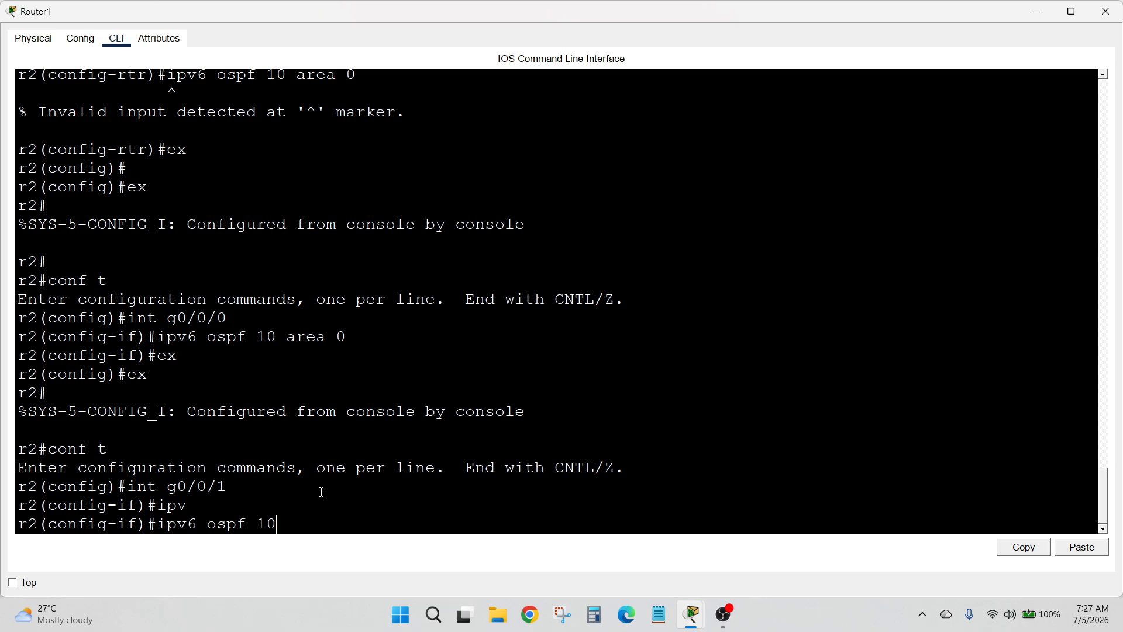
key("Tab")
type("0")
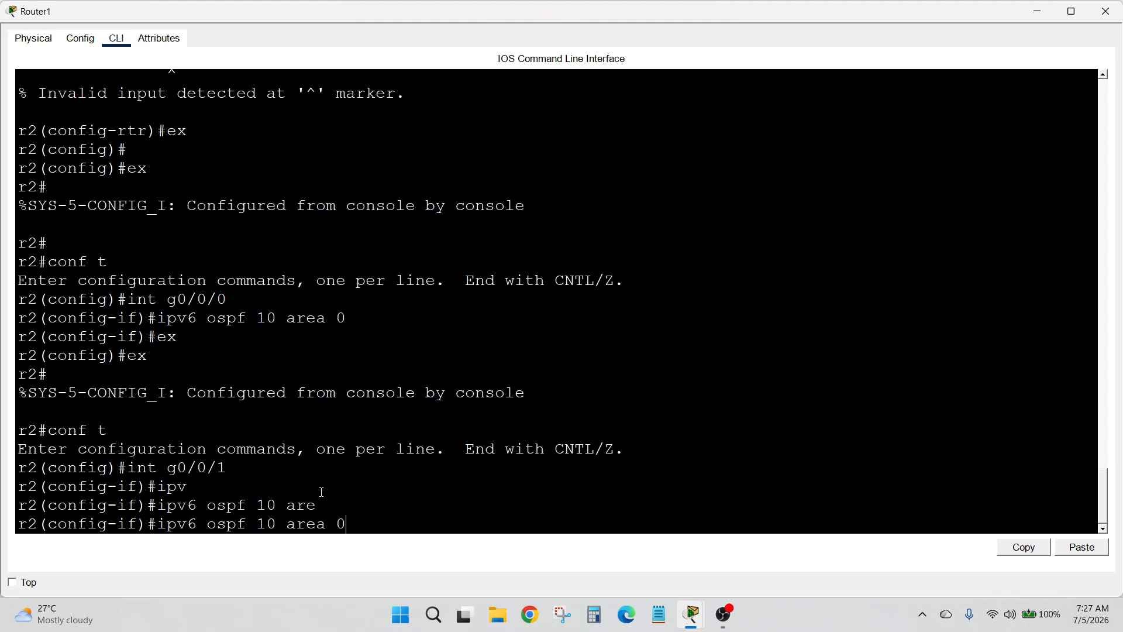
key("Return")
type("ex")
key("Return")
type("ex")
key("Return")
key("Return")
key("Return")
key("Return")
key("Return")
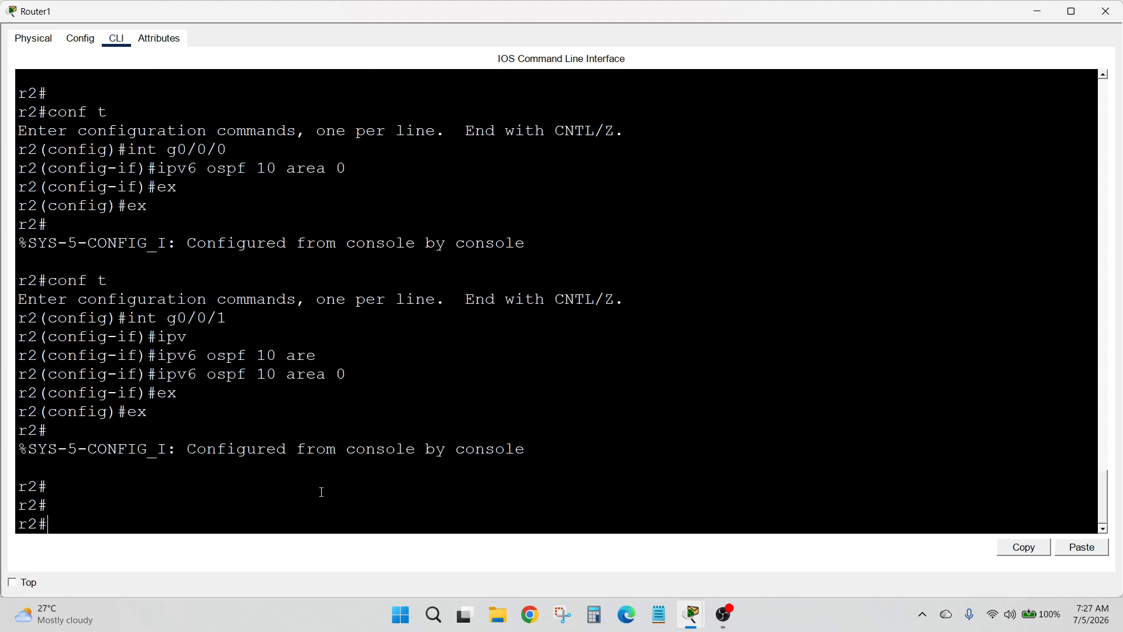
Display r2's IPv6 routing table with show ipv6 route, and close the Router1 window
type("show")
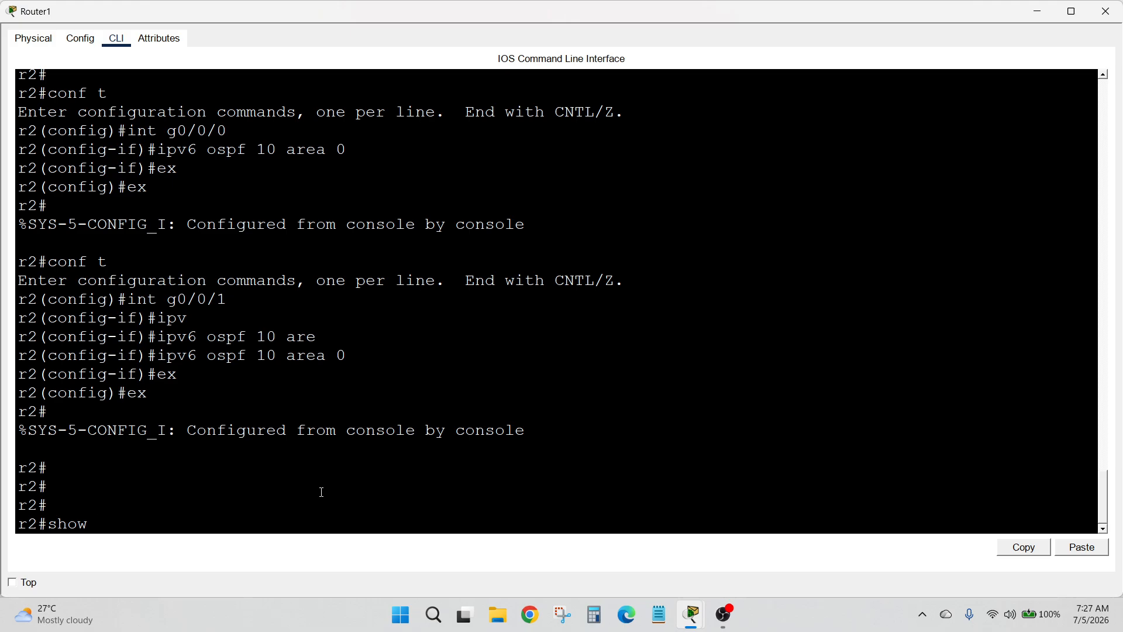
type(" ipv")
key("Tab")
type("n")
key("BackSpace")
type("route")
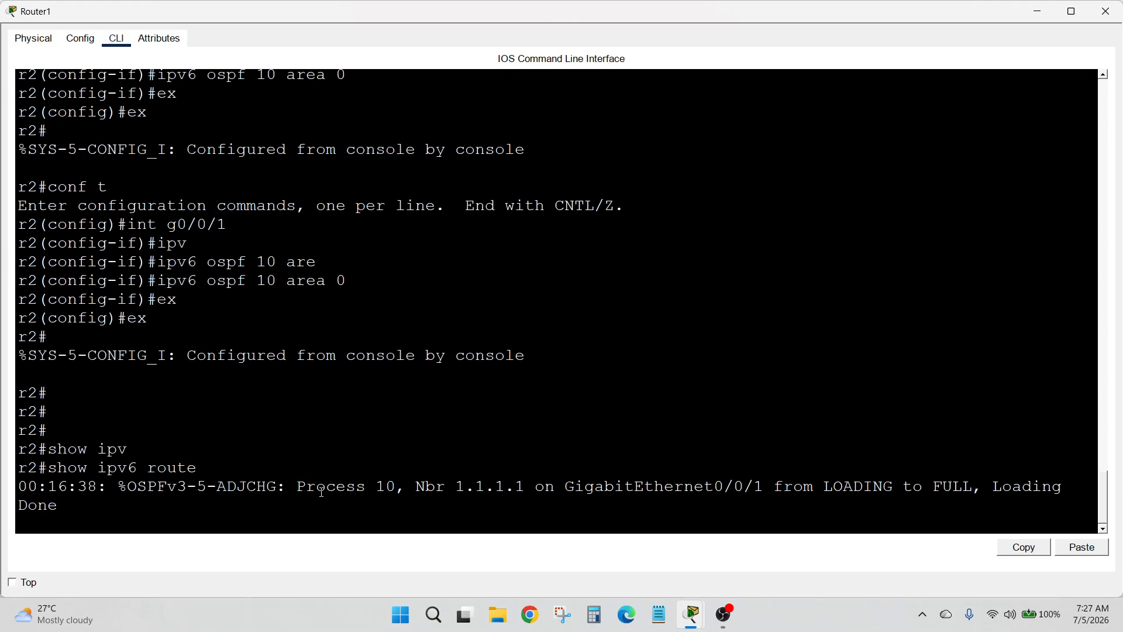
key("Return")
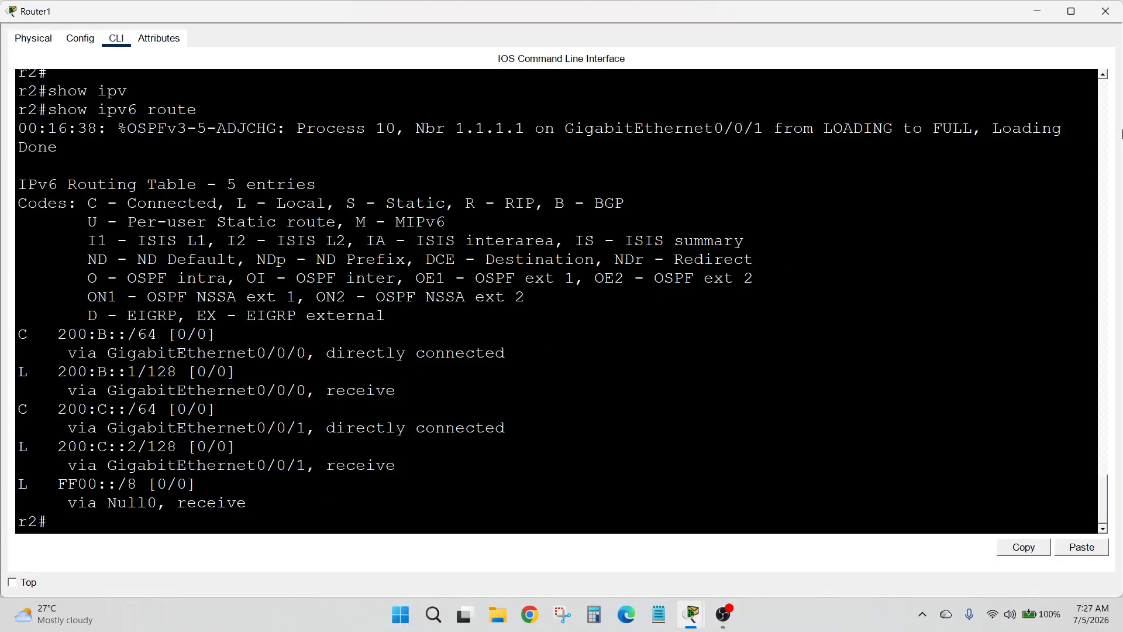
left_click(1106, 11)
Ping 200:b::2 from the command prompt of the PC labelled 200:A::2, and close the PC's window
left_click_drag(130, 123, 755, 468)
left_click(907, 310)
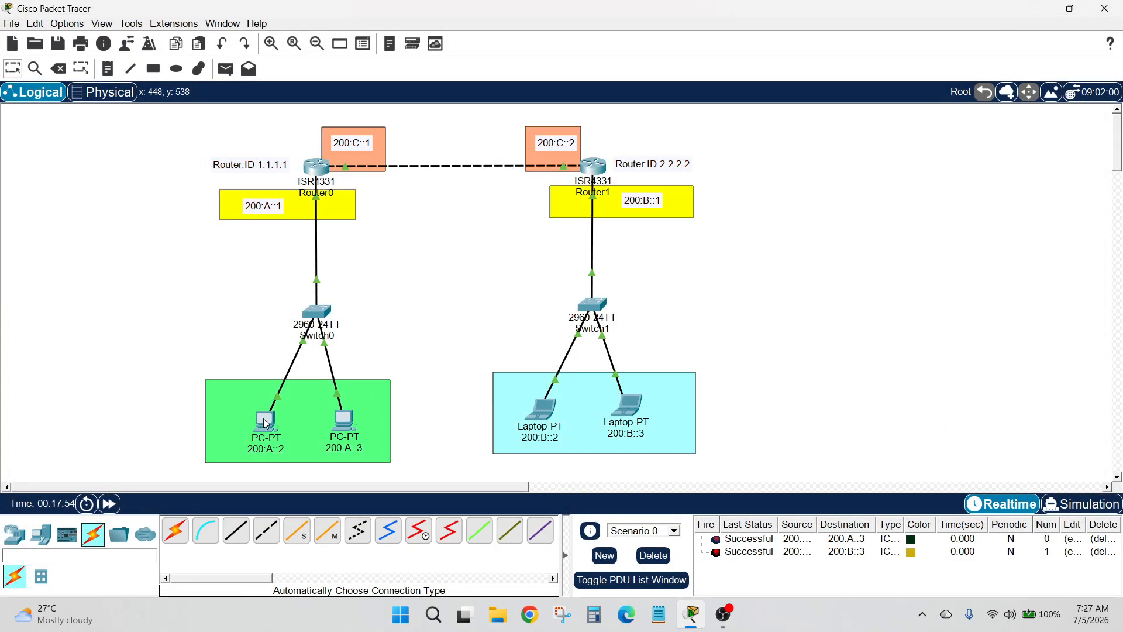
left_click(265, 420)
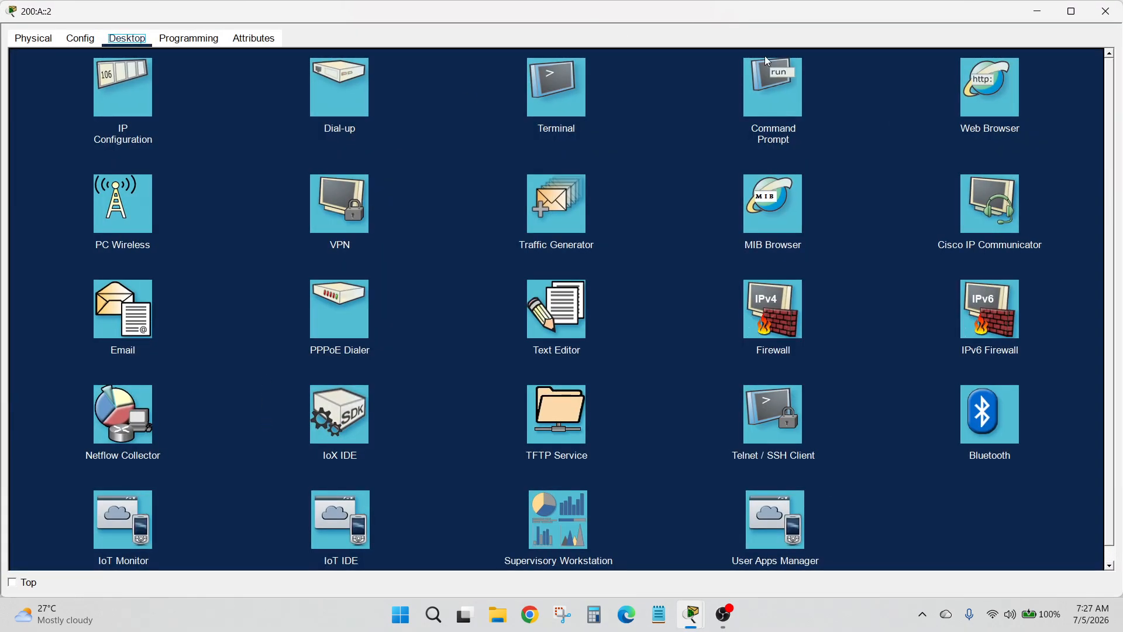
left_click(778, 86)
type("pin")
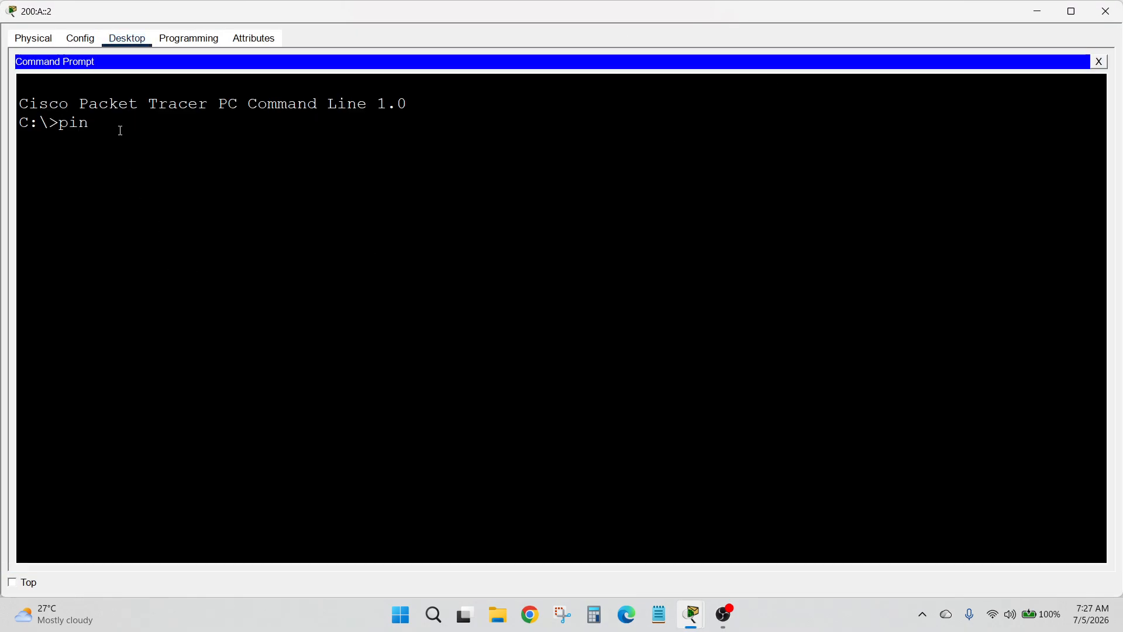
type("g 200:b::2")
key("Return")
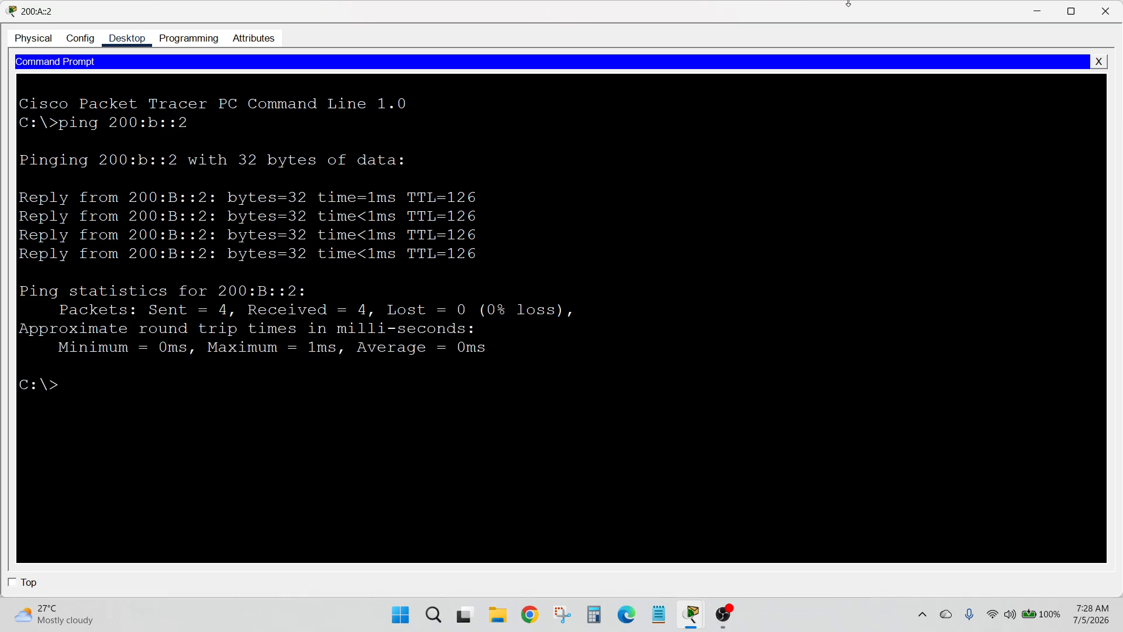
left_click(1105, 11)
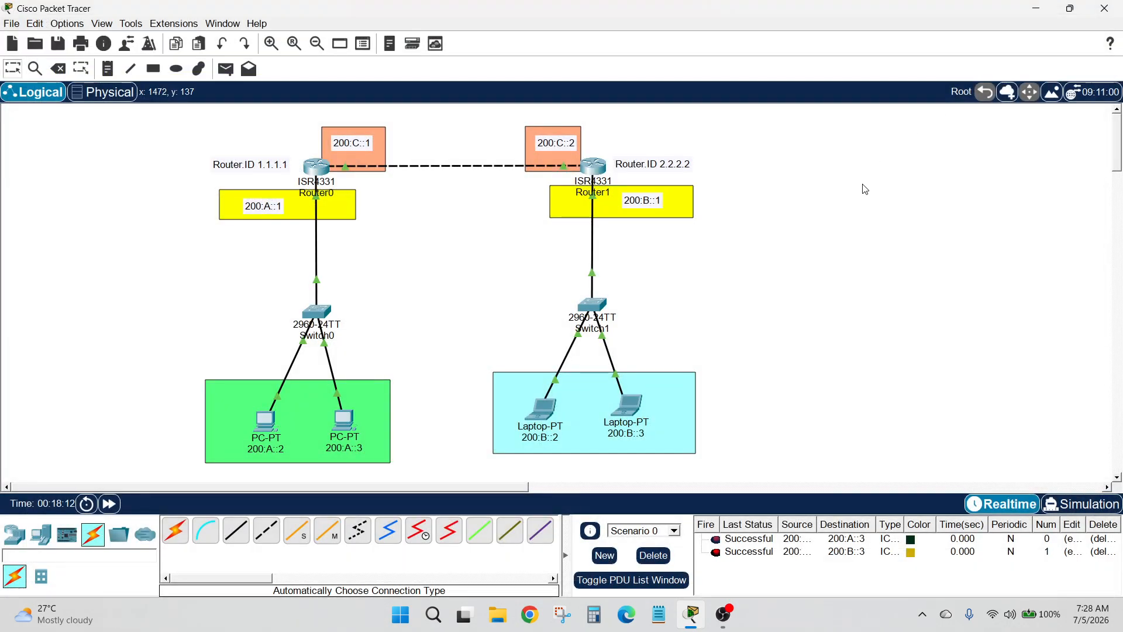